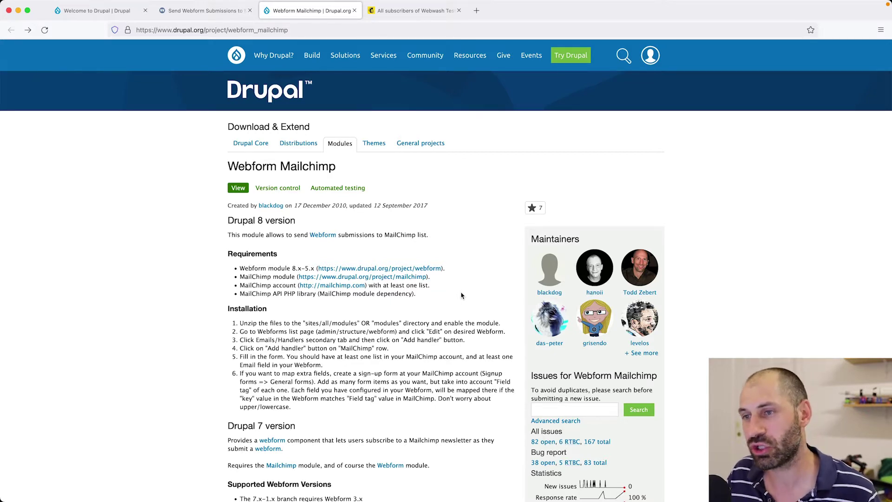
Scroll to the Releases section and select the composer install command.
scroll(462, 296, down, 10)
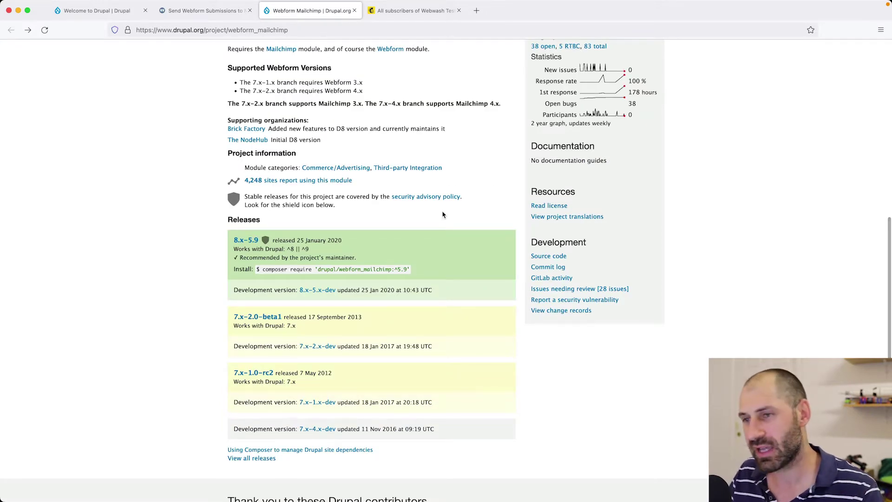
drag(410, 270, 268, 271)
click(263, 273)
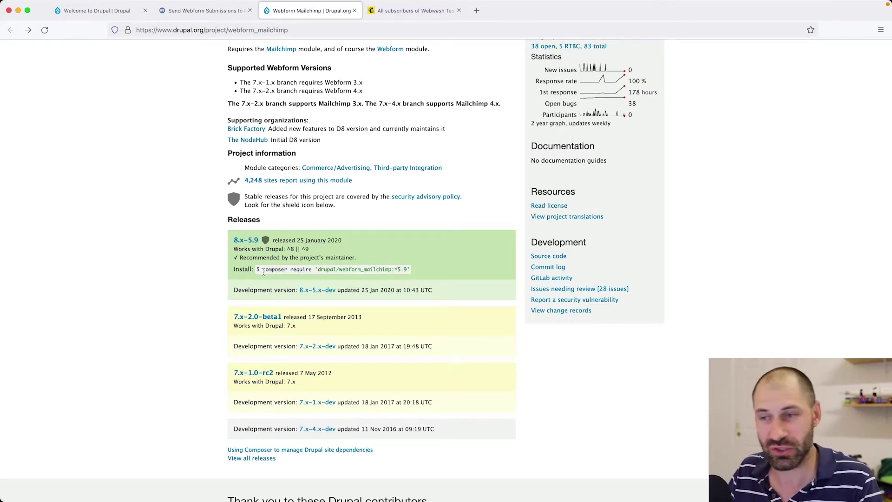
Review the 8.x-5.9 release details, then return to the local Drupal site.
click(247, 242)
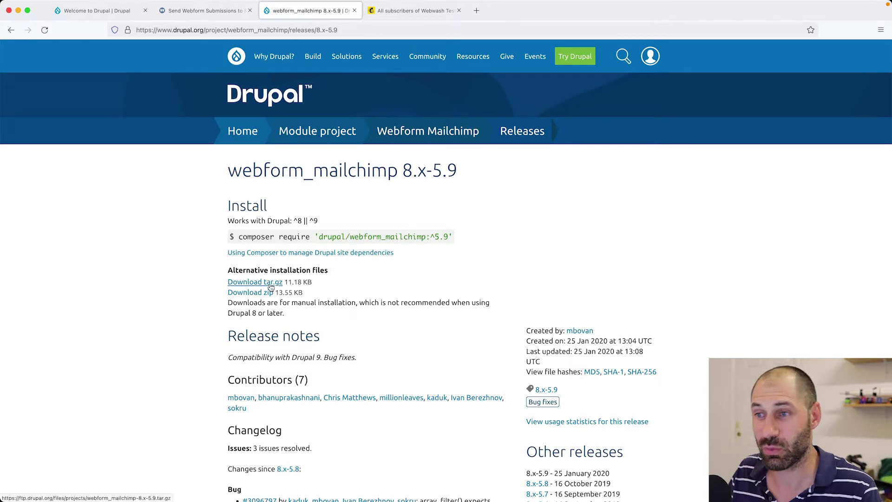
key(super+Left)
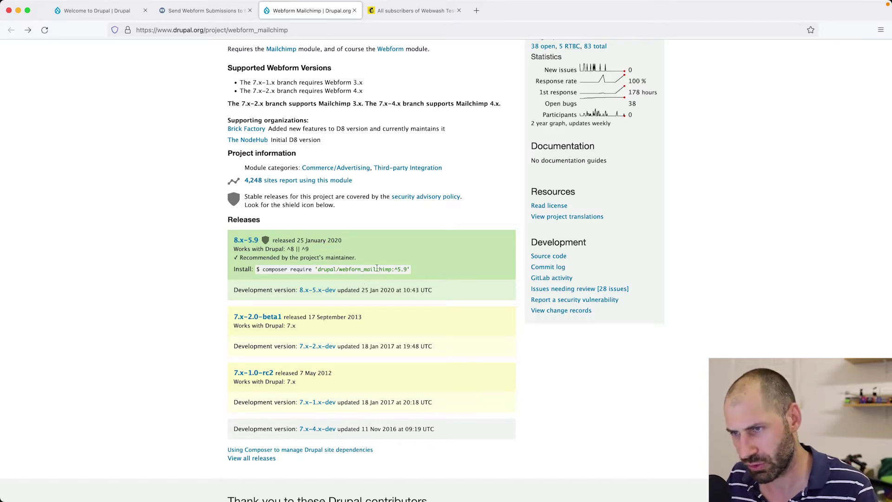
scroll(379, 247, up, 10)
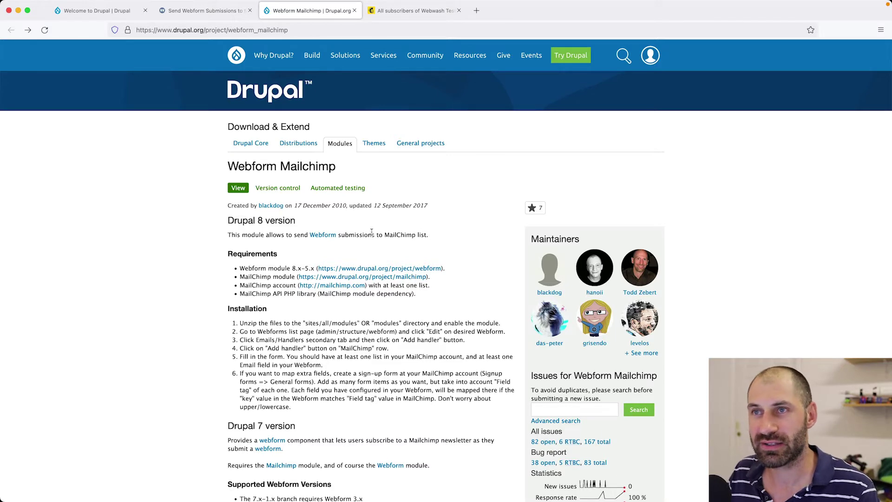
click(99, 14)
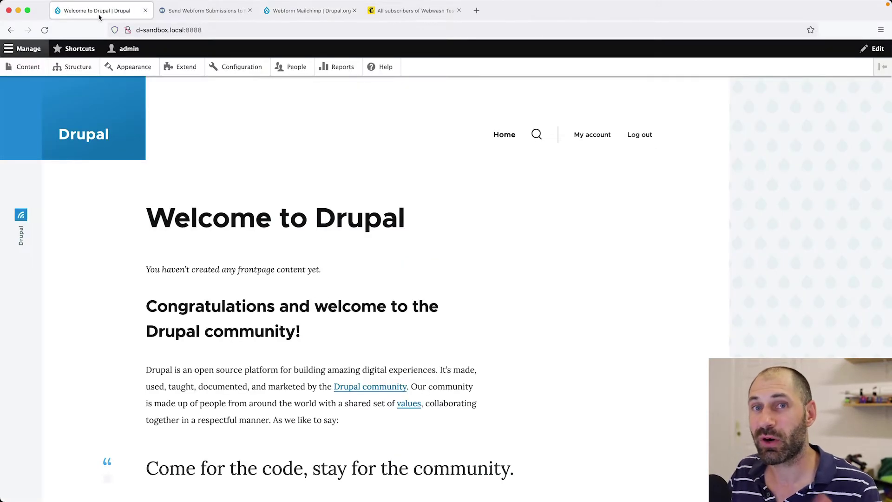
Read the WebWash Mailchimp tutorial's intro, dependencies and Configure MailChimp section.
click(196, 10)
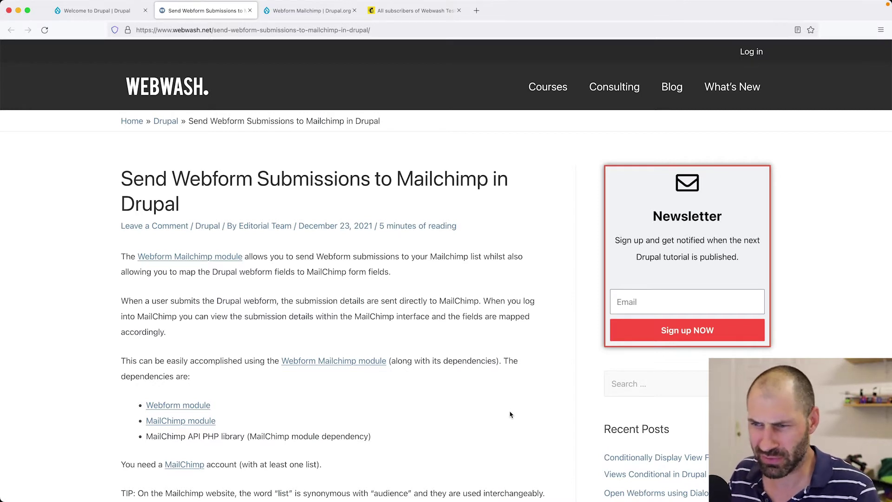
scroll(510, 415, down, 2)
scroll(510, 419, down, 4)
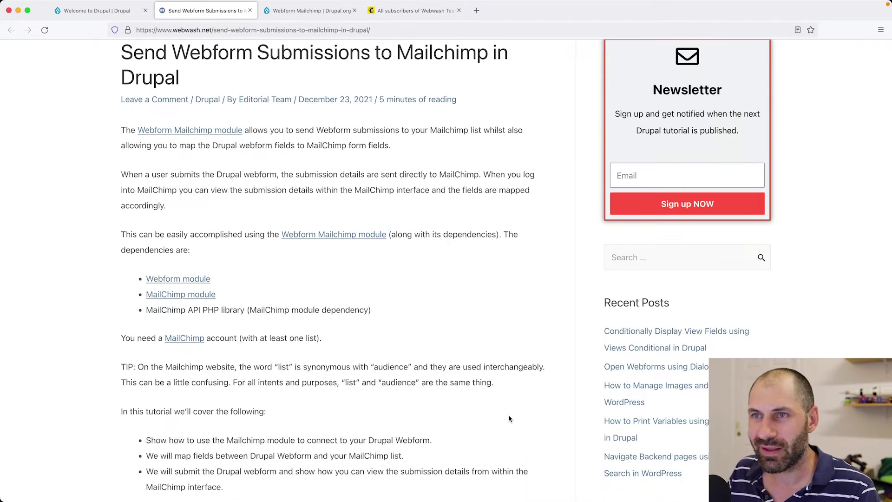
scroll(509, 419, up, 6)
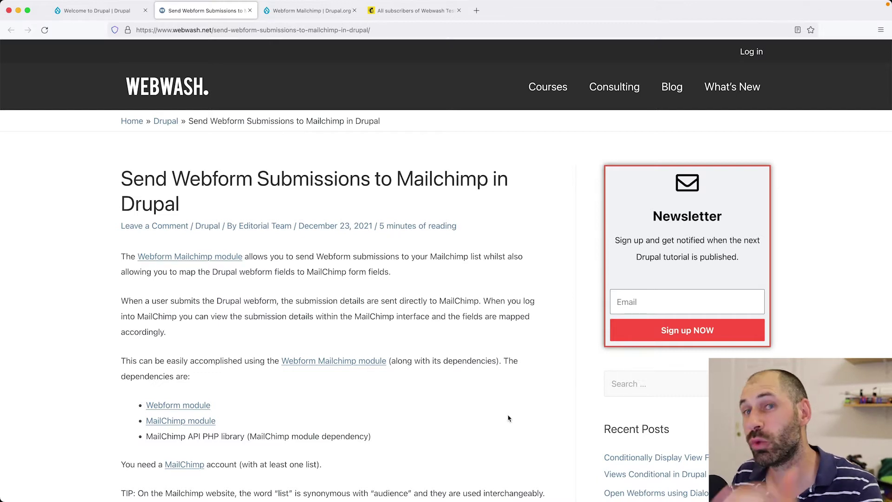
scroll(509, 416, down, 20)
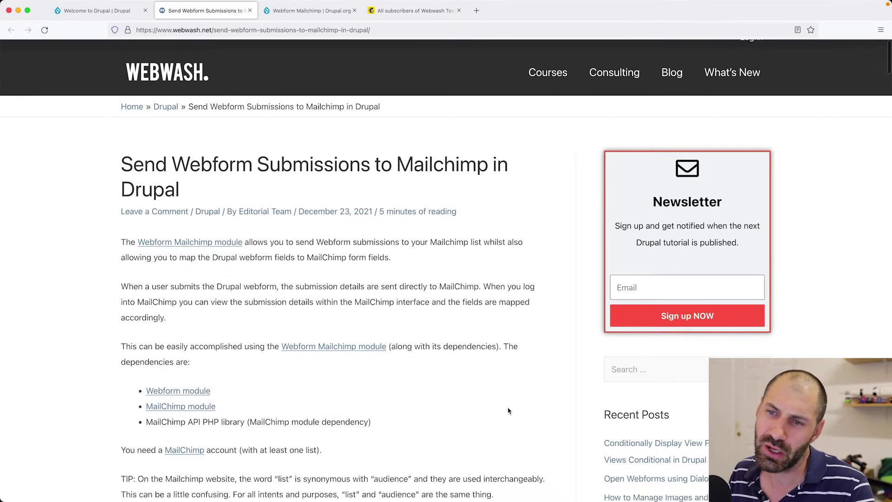
scroll(508, 409, down, 12)
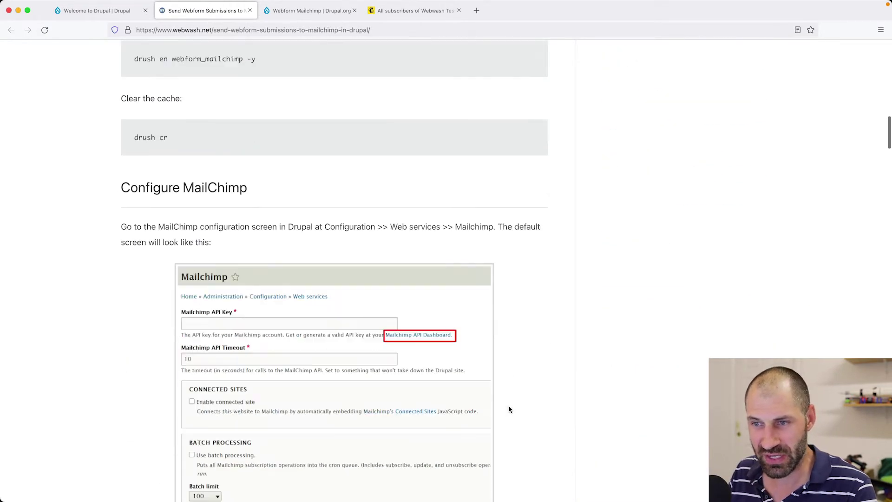
scroll(510, 404, up, 10)
scroll(509, 404, up, 15)
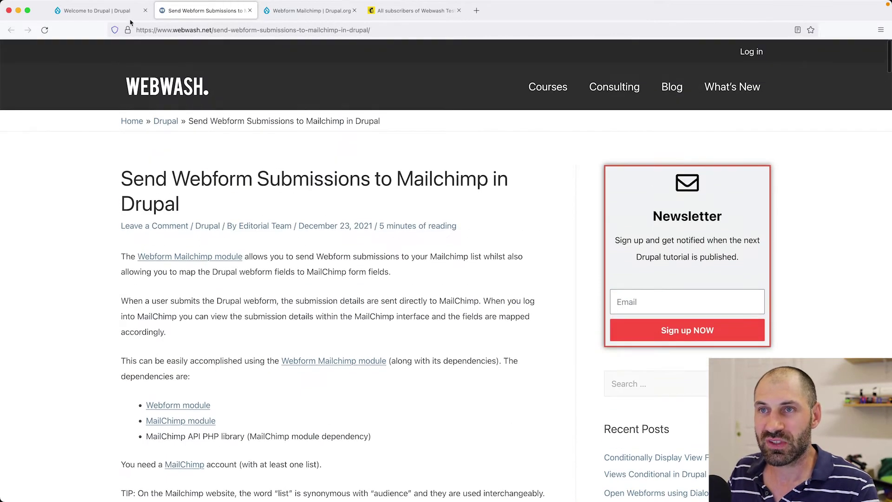
Browse the installed themes on the Appearance page, then return to the Drupal front page.
click(105, 11)
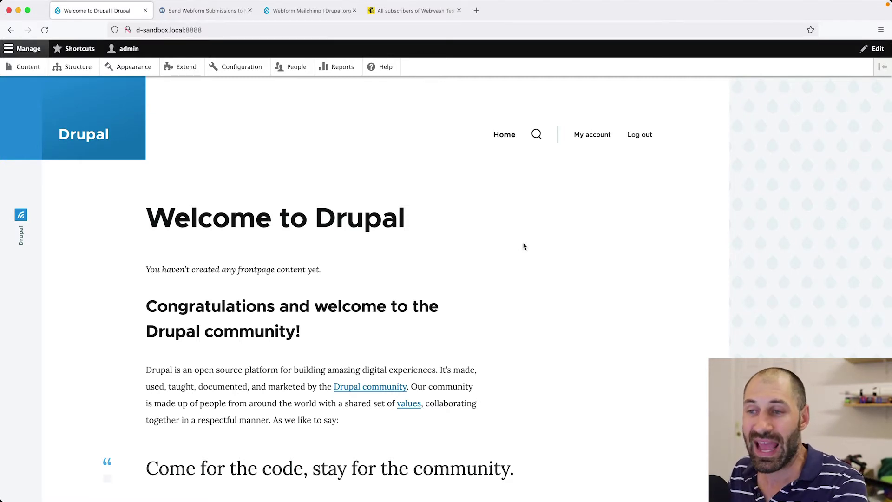
click(149, 67)
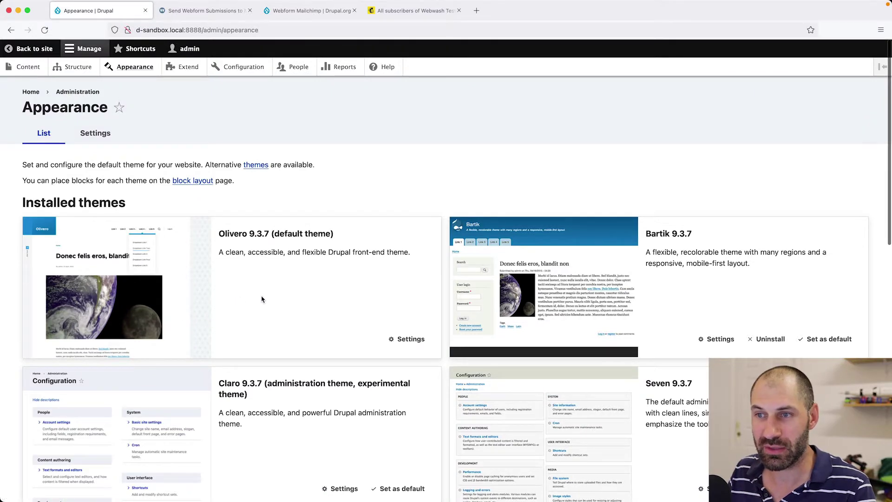
scroll(299, 304, down, 1)
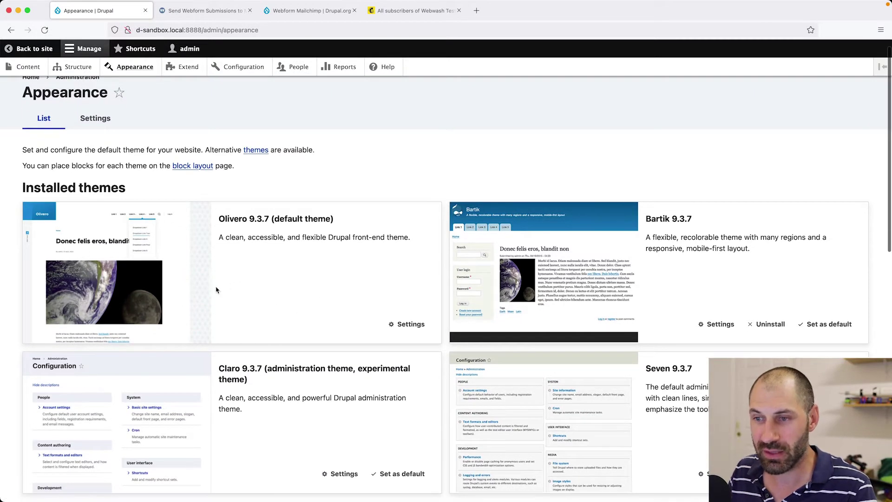
scroll(219, 295, down, 4)
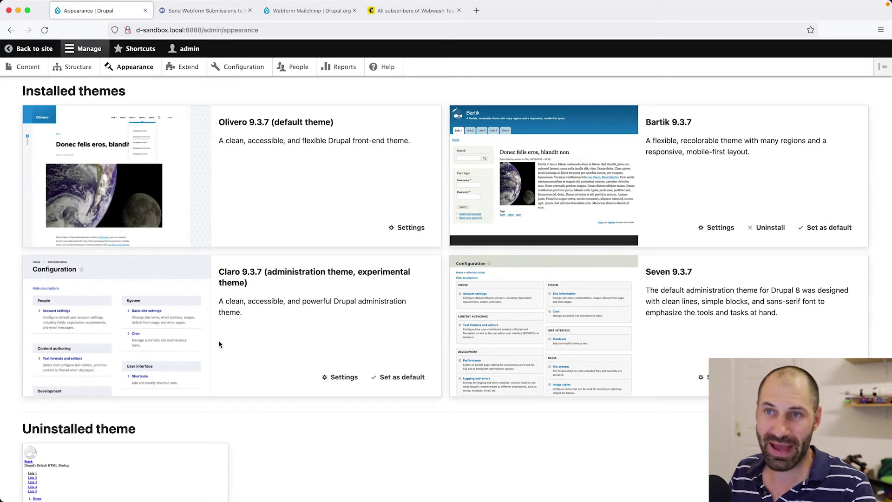
scroll(221, 344, up, 3)
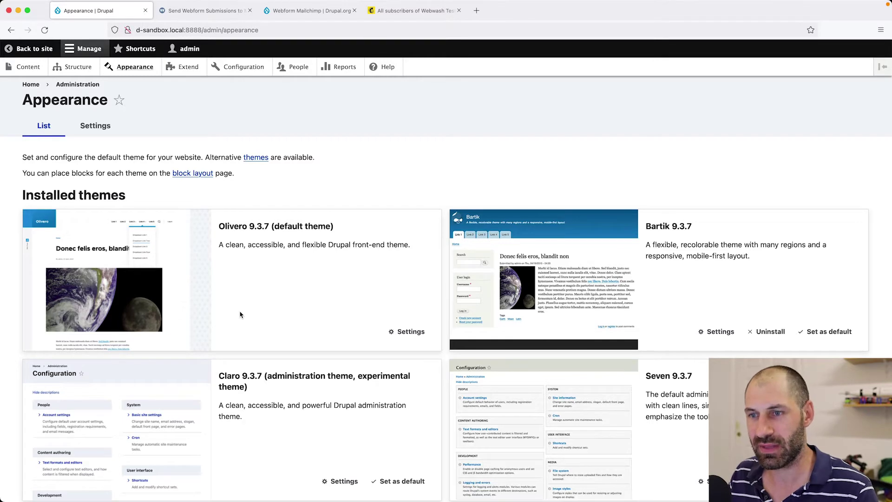
key(super+bracketleft)
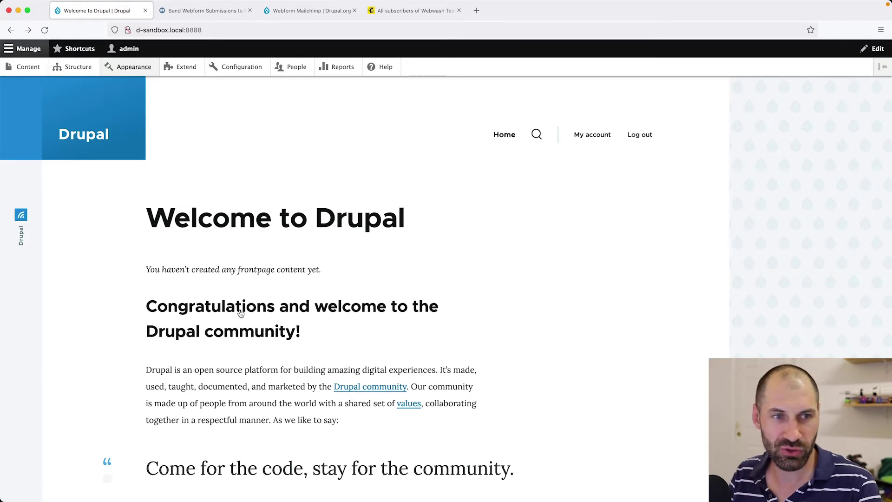
key(super+Tab)
Run composer require drupal/webform_mailchimp drupal/webform in the project folder.
text(composer er)
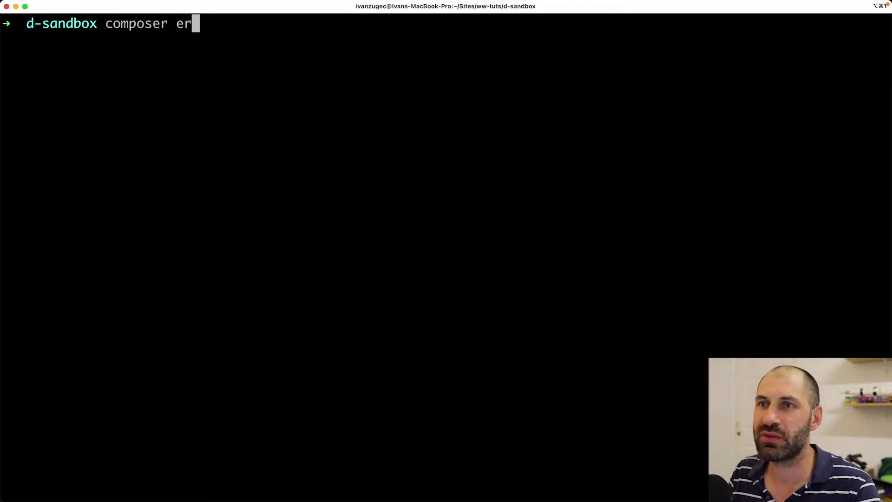
key(BackSpace)
key(BackSpace)
text(require drupa)
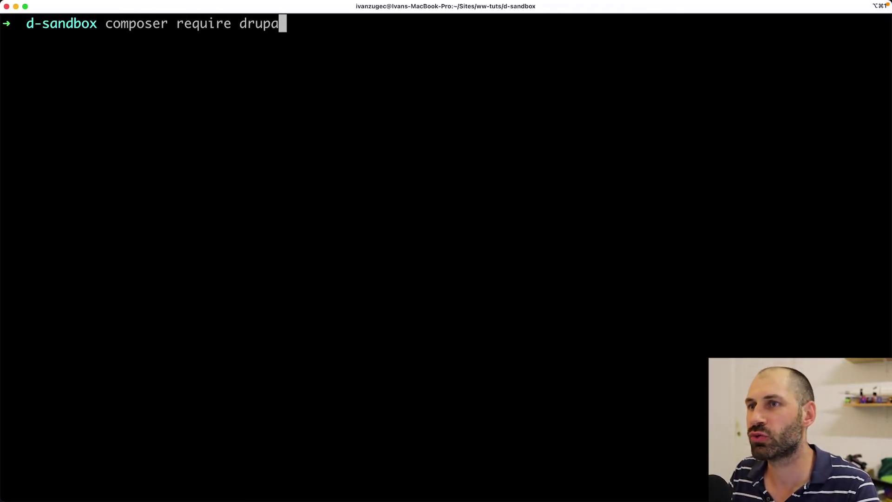
text(l/webform)
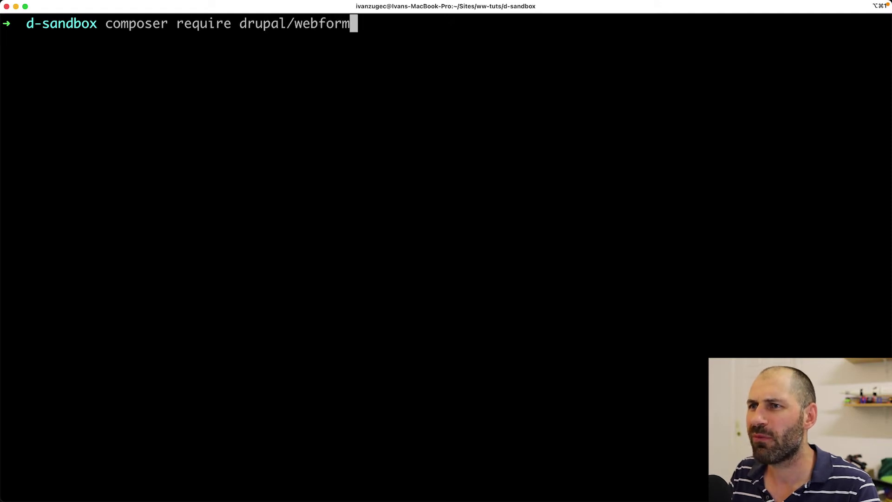
text(_mailchim)
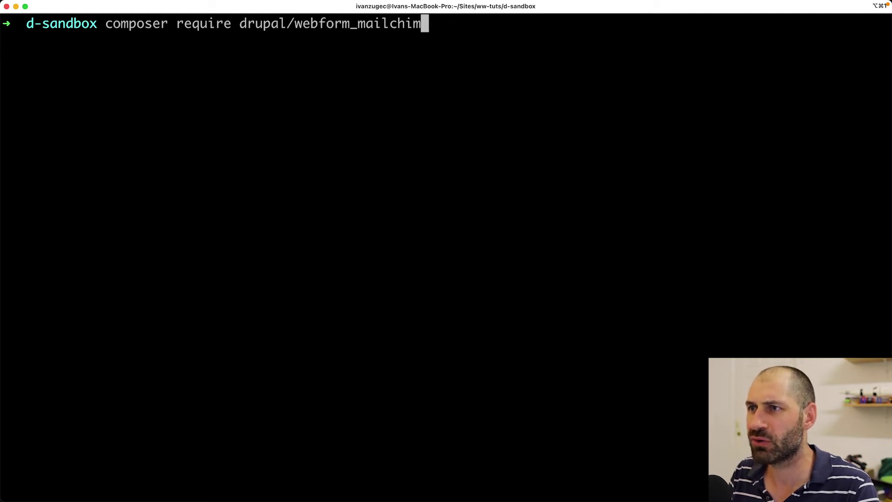
text(p drupal/webform)
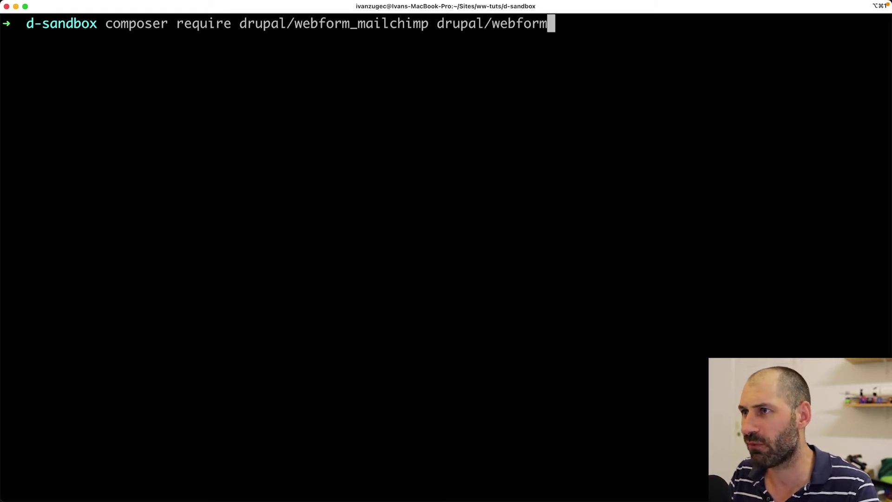
key(Return)
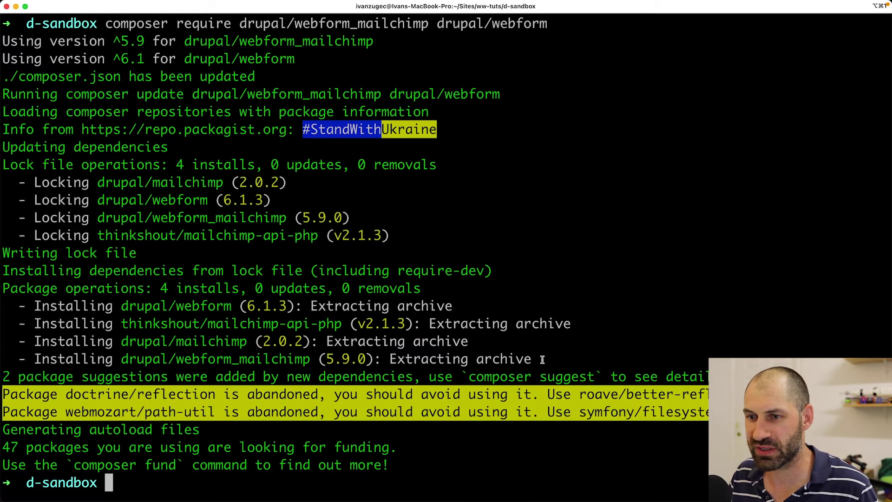
Check the output for the installed mailchimp packages and mailchimp-api-php library.
drag(516, 359, 183, 342)
click(183, 342)
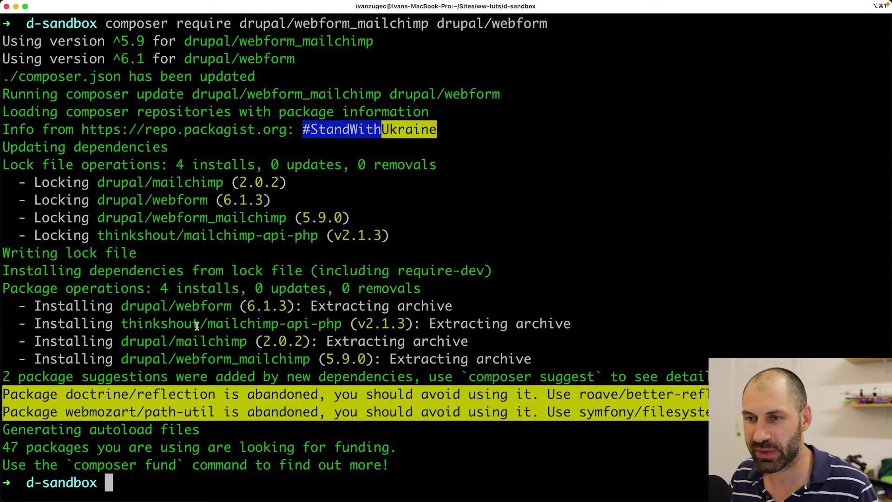
drag(207, 324, 343, 324)
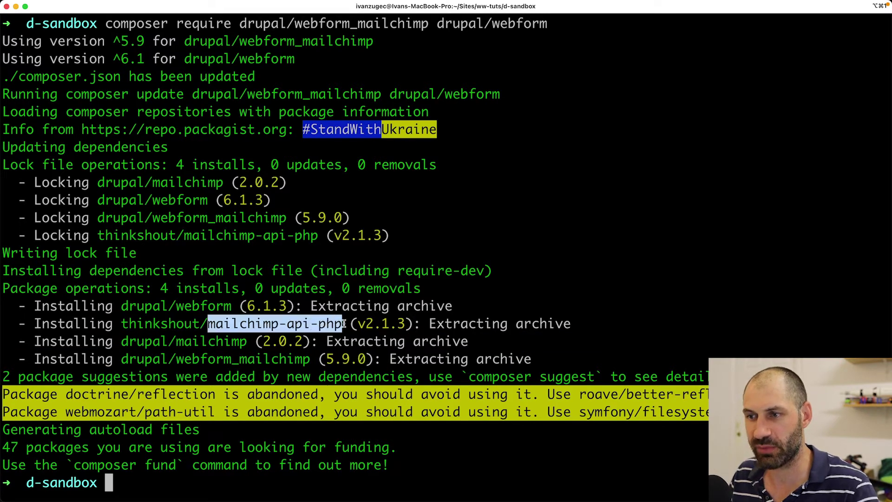
click(343, 324)
On the Extend page, filter the module list by 'webform mailc'.
key(super+Tab)
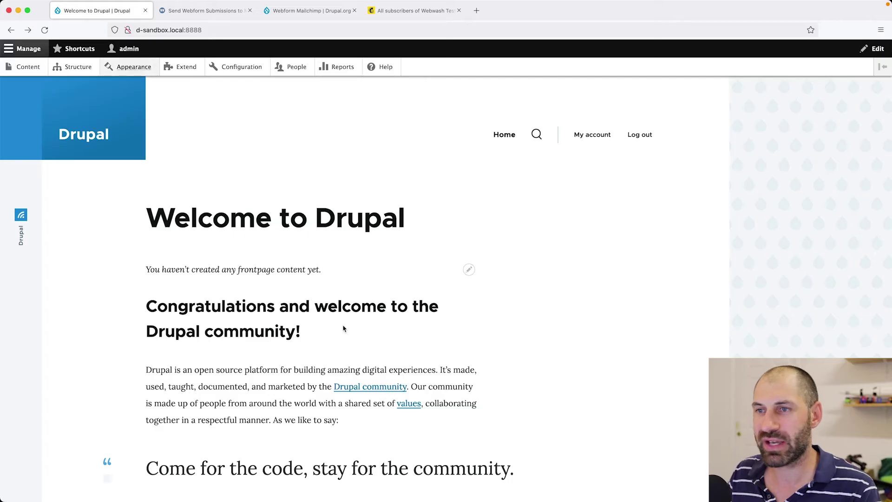
click(181, 67)
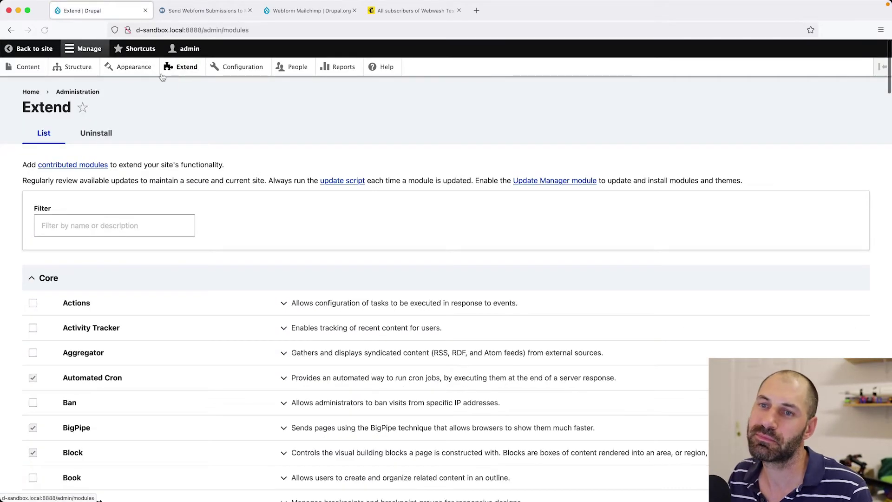
click(77, 215)
text(webform)
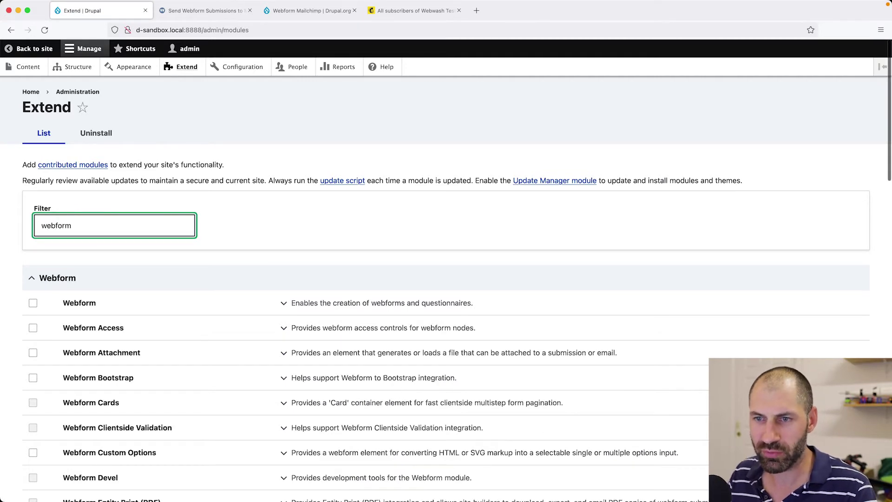
scroll(113, 293, down, 10)
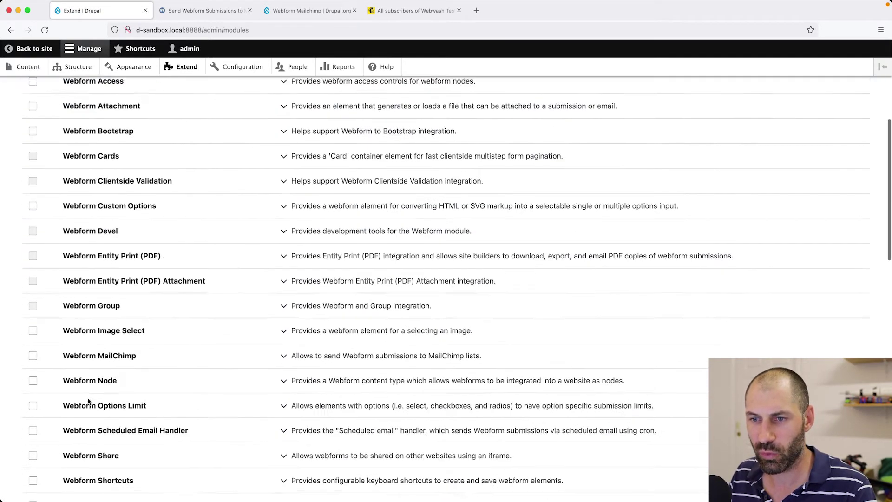
scroll(56, 460, up, 10)
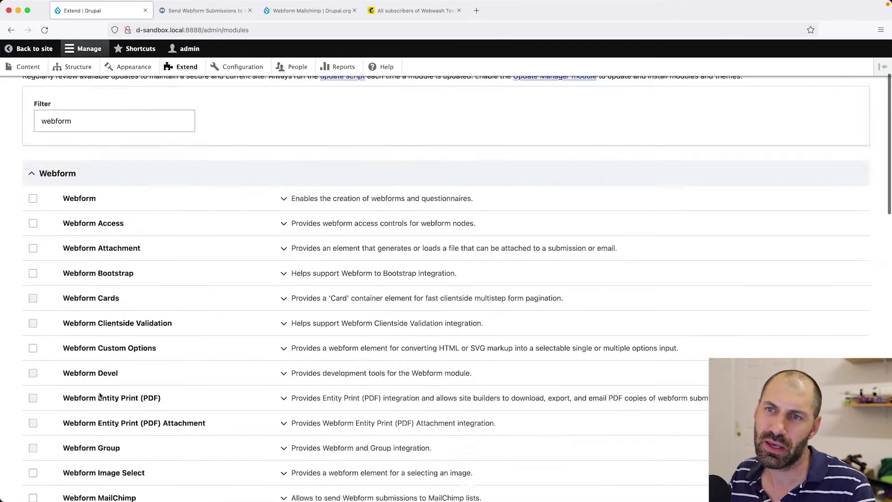
double_click(101, 229)
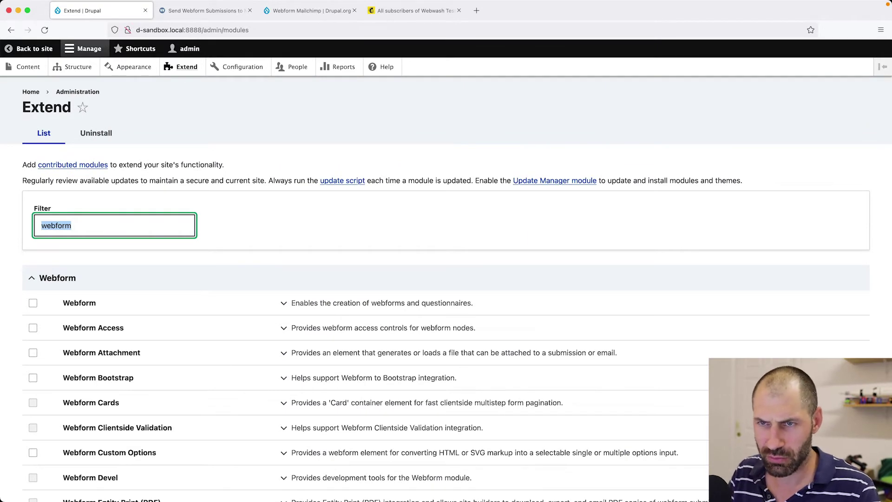
key(Right)
text(mailc)
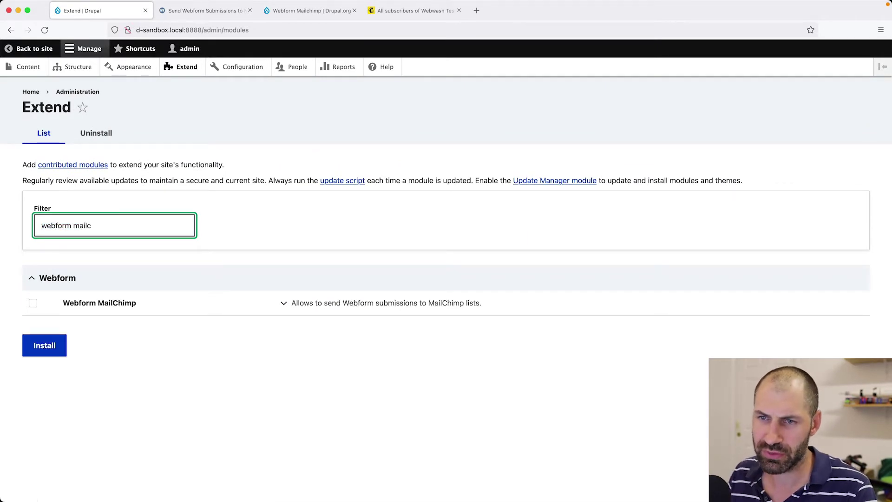
Install Webform MailChimp and confirm enabling its required Webform and Mailchimp modules.
click(126, 307)
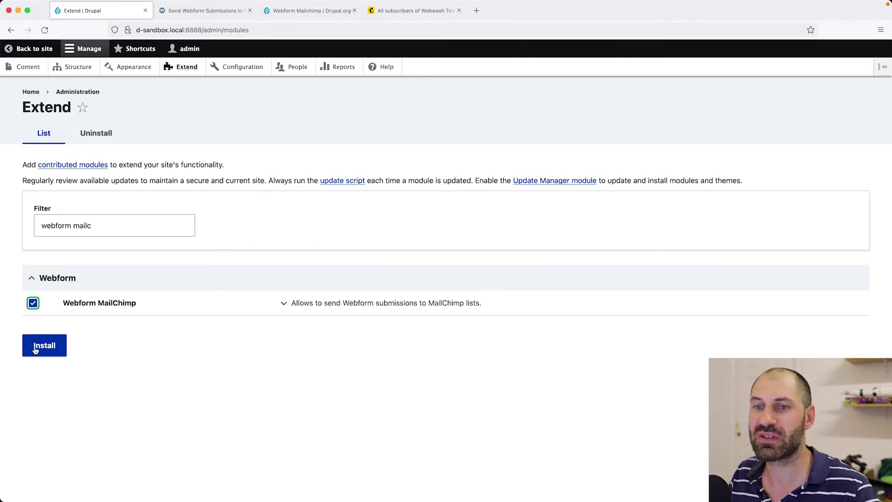
click(297, 304)
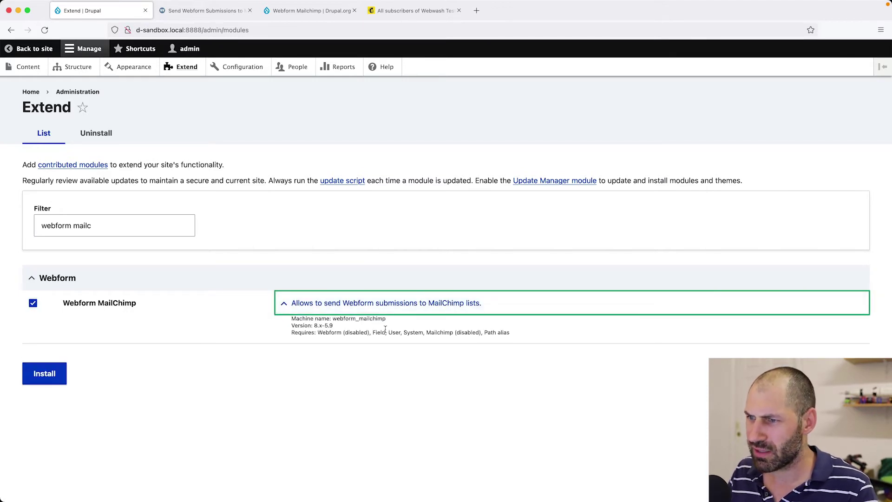
drag(372, 333, 453, 333)
click(442, 361)
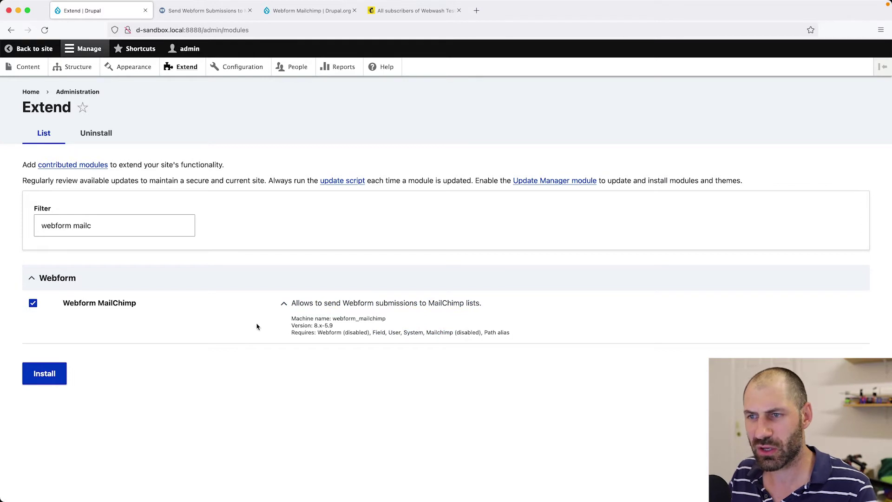
click(56, 371)
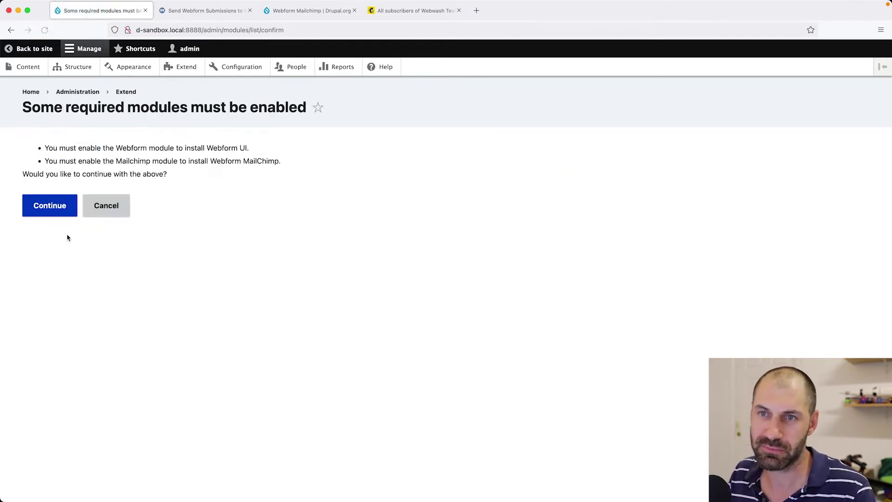
click(65, 208)
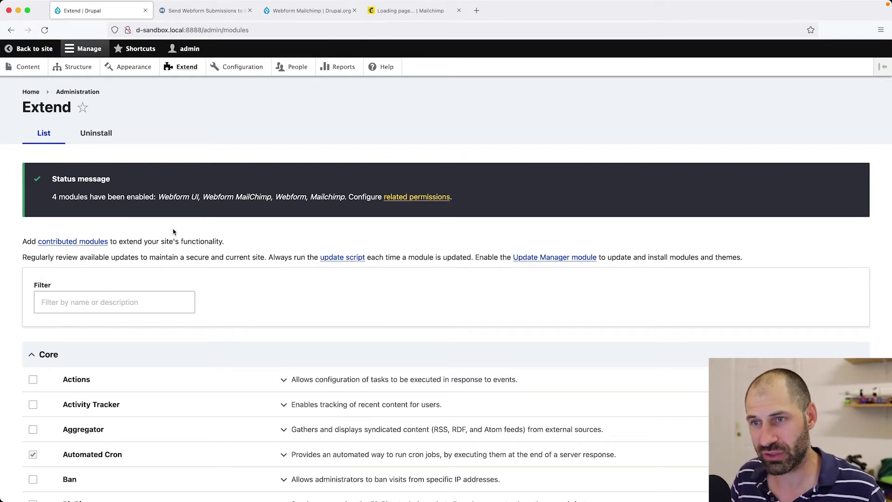
Open Configuration > Web services > Mailchimp and follow the Mailchimp API Dashboard link.
click(256, 65)
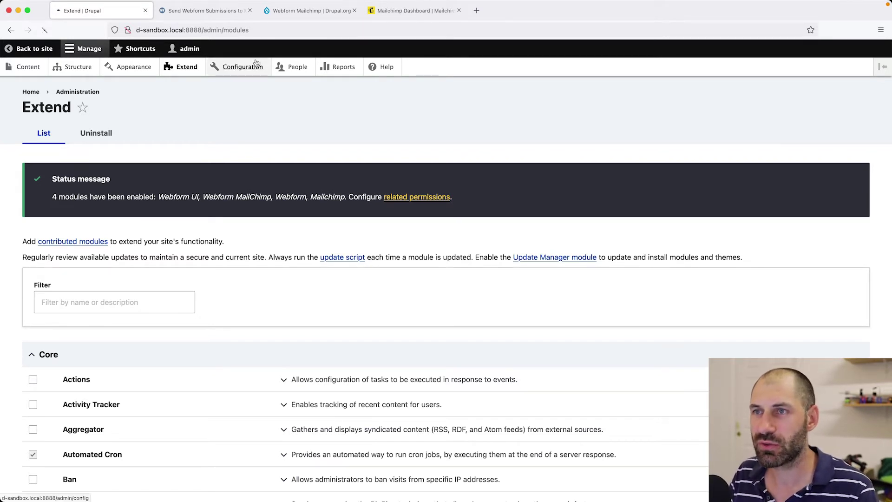
scroll(207, 177, down, 5)
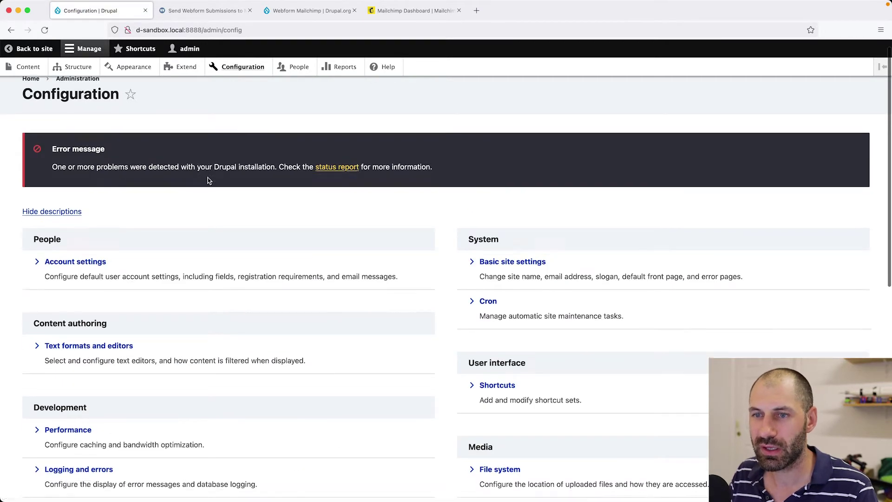
scroll(154, 240, down, 3)
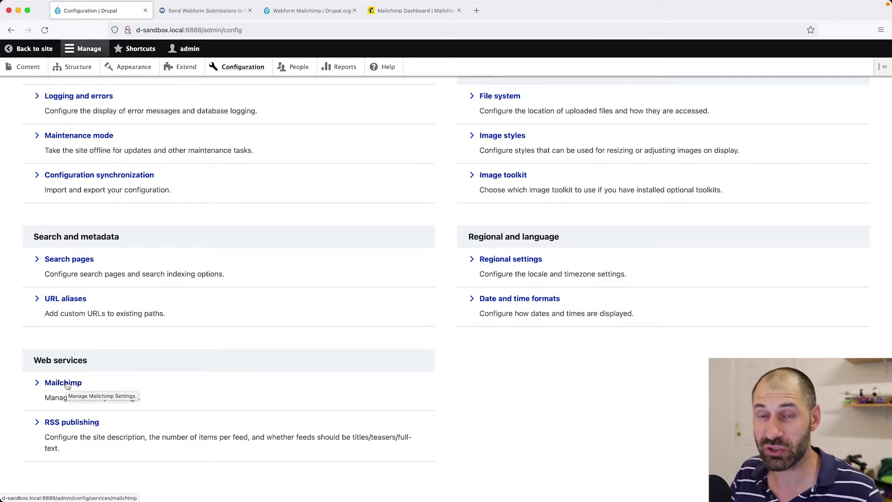
click(65, 384)
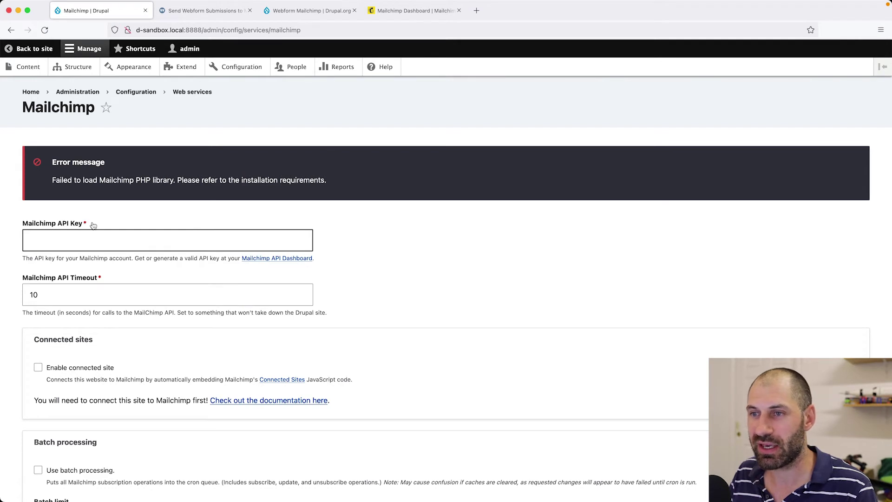
super+click(279, 258)
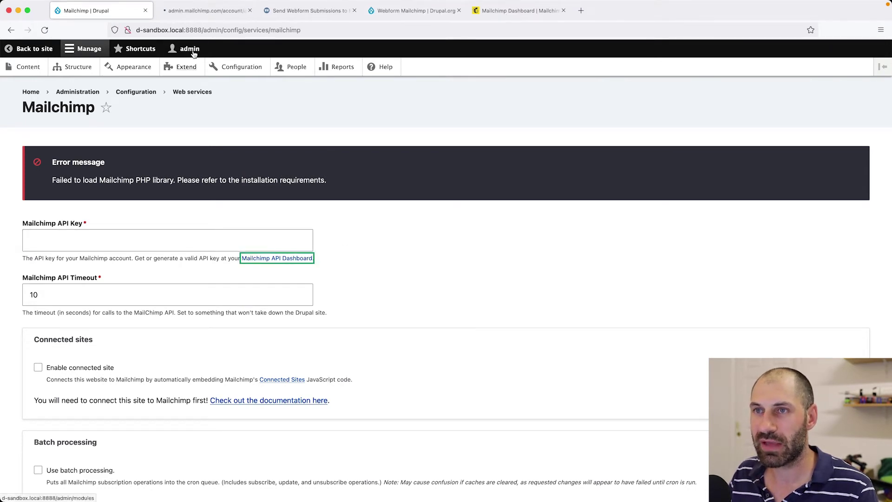
Create a new Mailchimp API key labelled 'Webform' and copy its value.
click(205, 9)
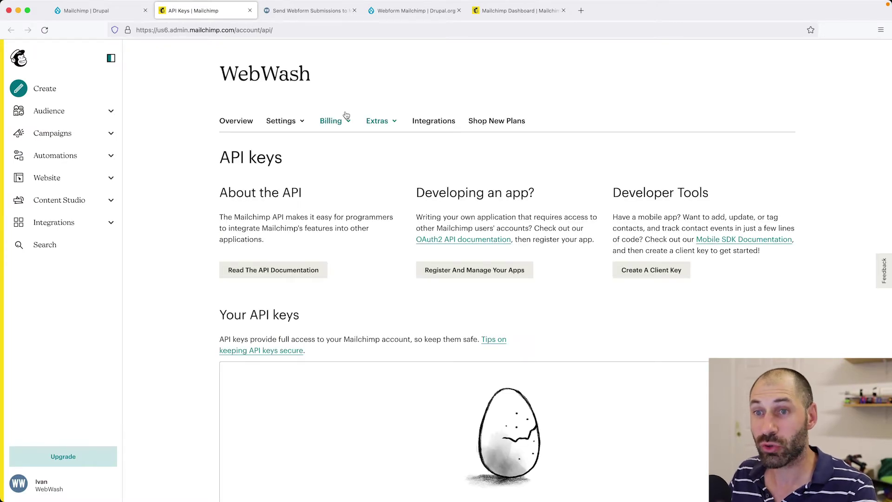
scroll(333, 202, down, 4)
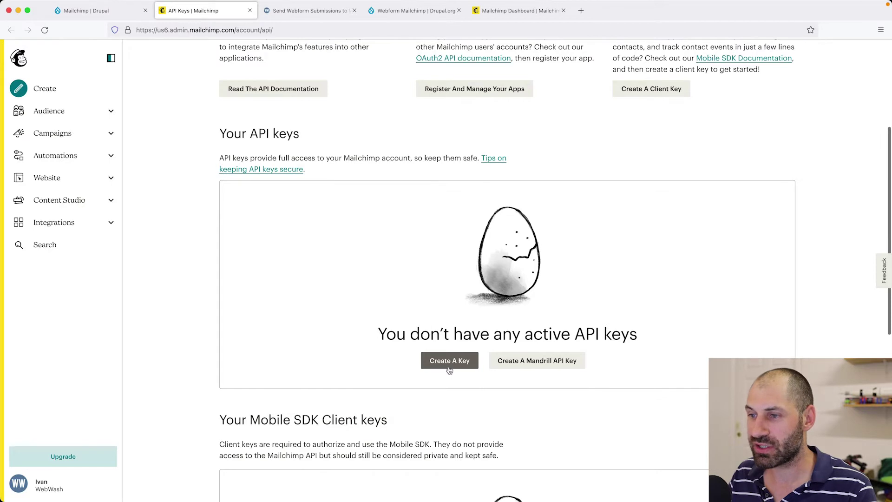
click(449, 367)
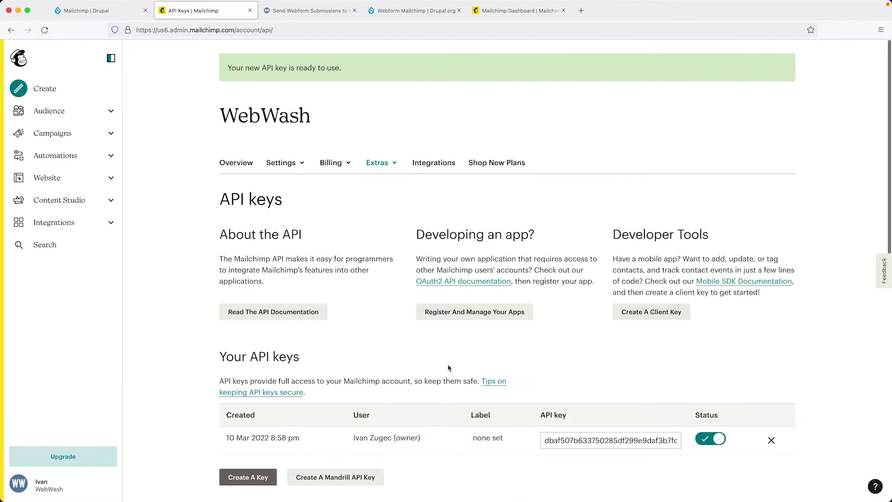
click(481, 382)
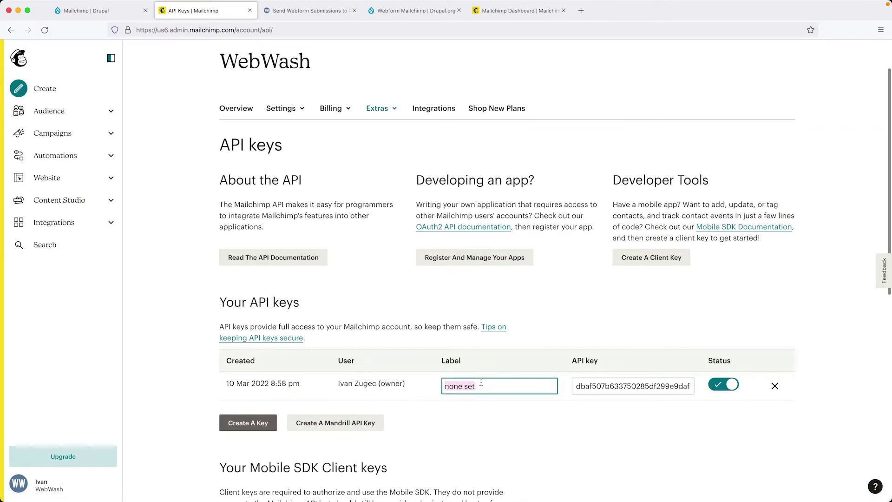
text(Webf)
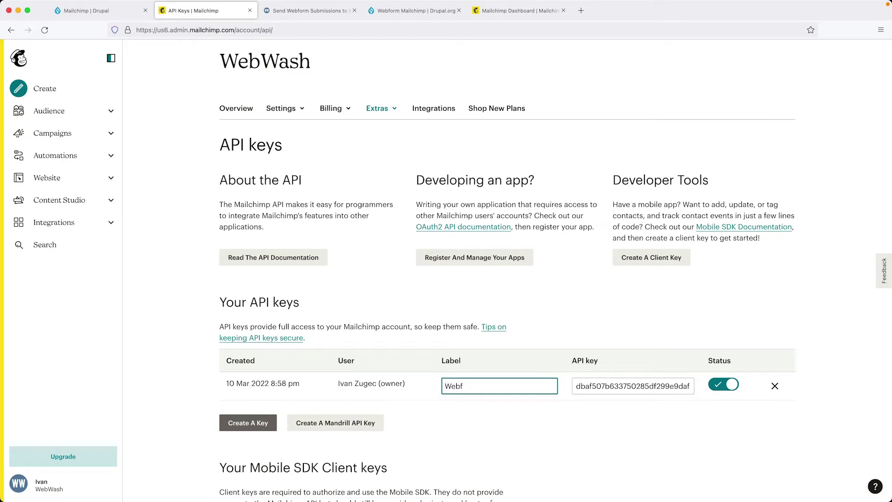
text(orm)
click(630, 381)
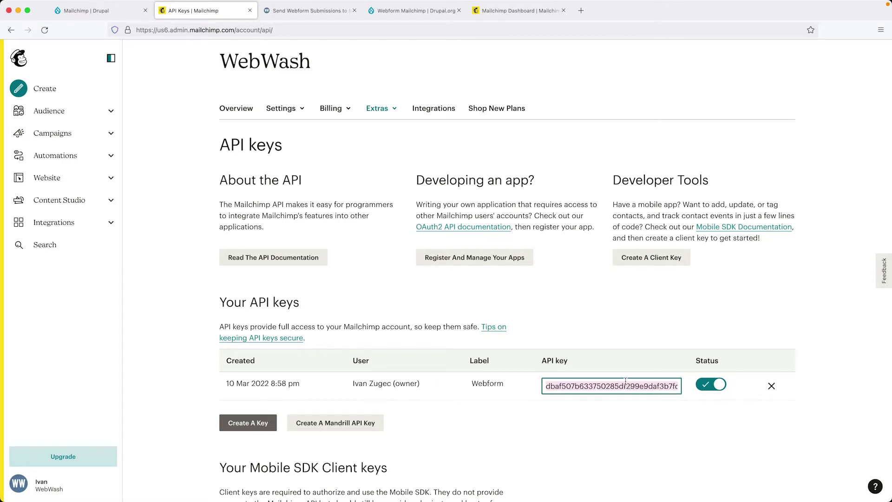
click(93, 10)
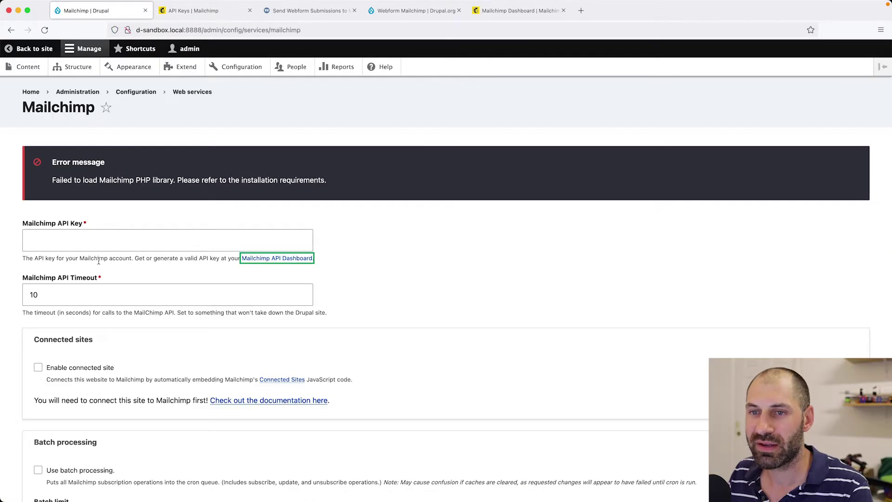
Paste the copied key into Mailchimp API Key, save the configuration, and reload.
click(97, 245)
key(super+v)
scroll(98, 245, down, 5)
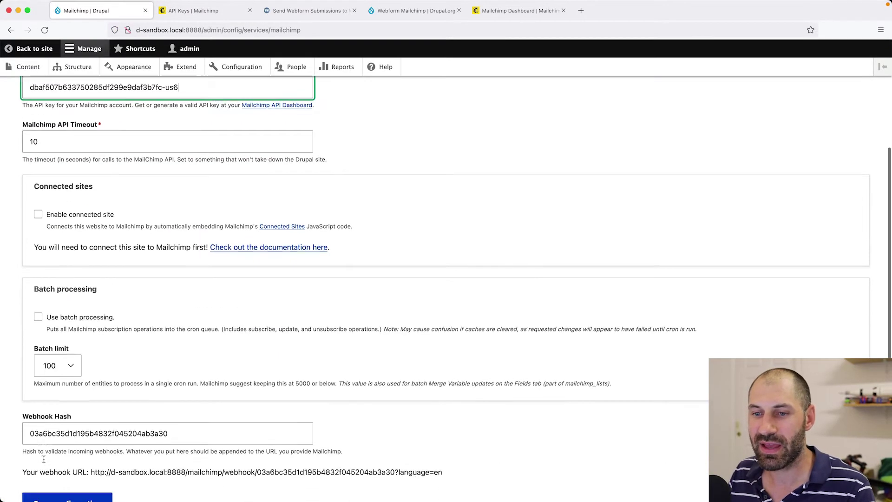
click(45, 440)
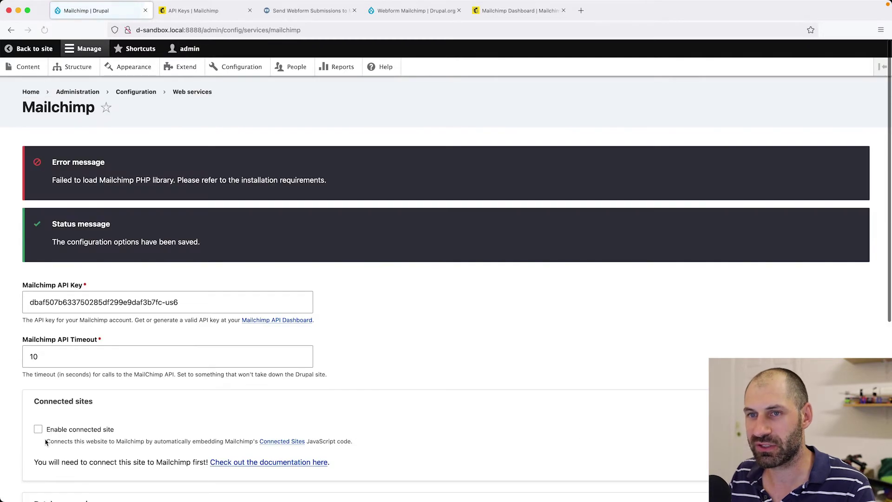
drag(324, 181, 52, 181)
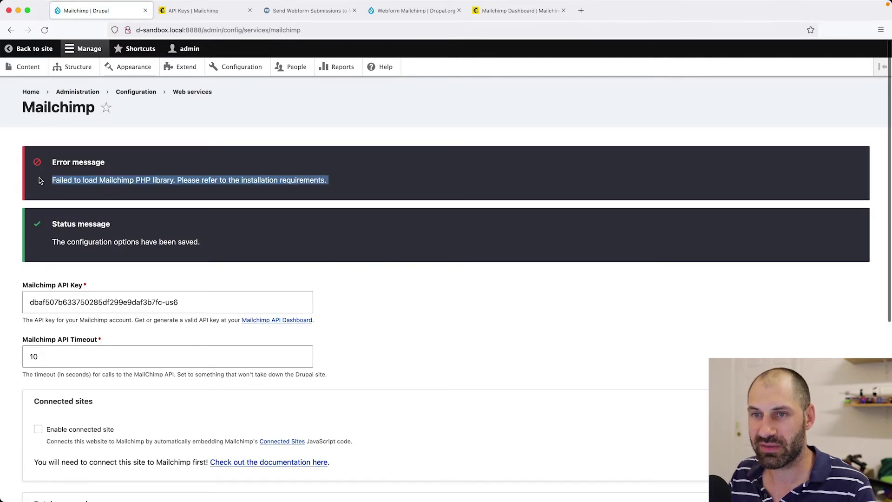
click(69, 182)
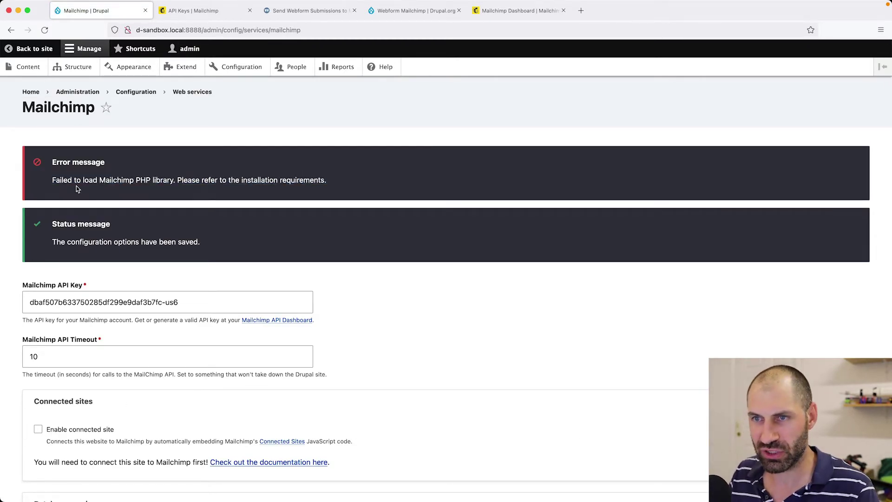
key(super+r)
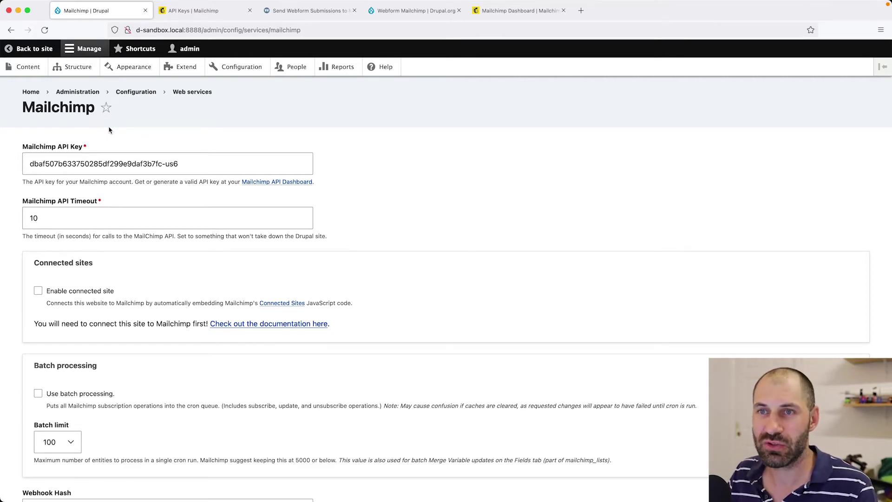
Navigate via Structure > Webforms to the Contact webform's Emails / Handlers settings.
click(75, 67)
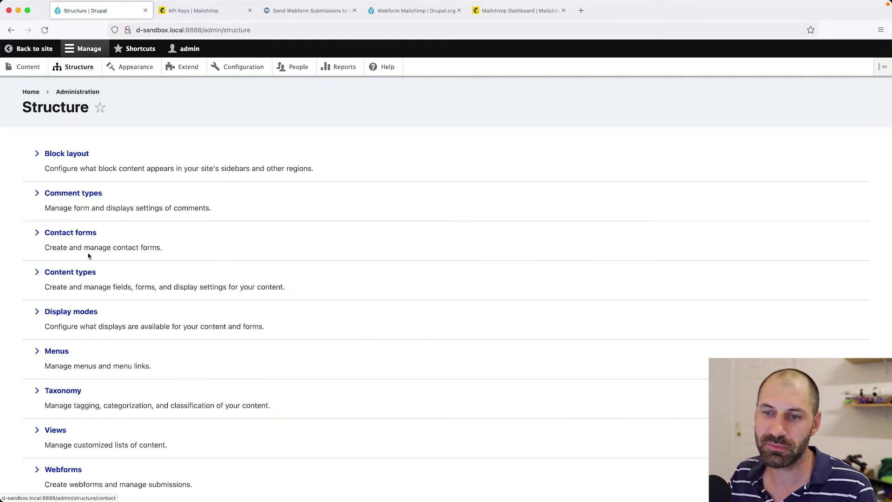
scroll(88, 260, down, 2)
click(63, 424)
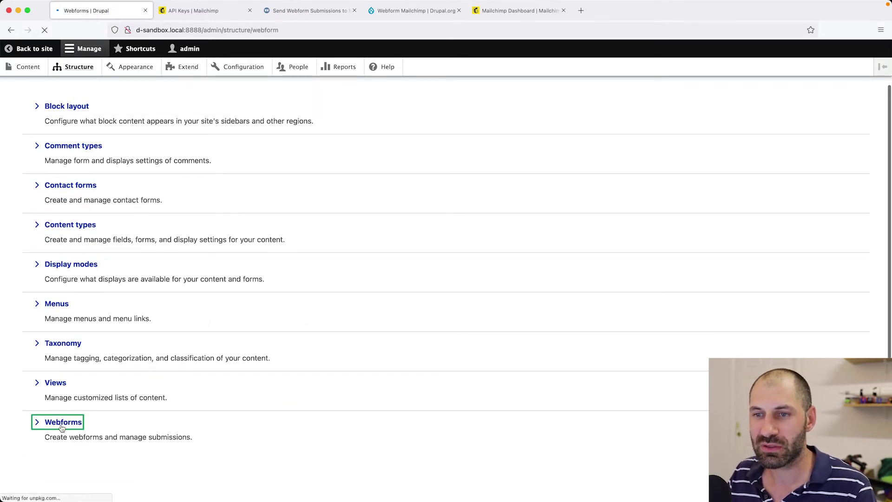
scroll(62, 426, down, 2)
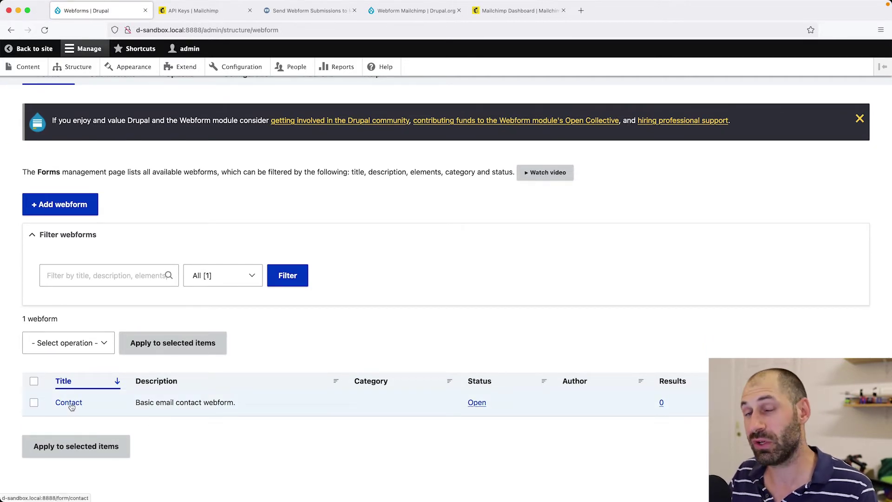
click(859, 119)
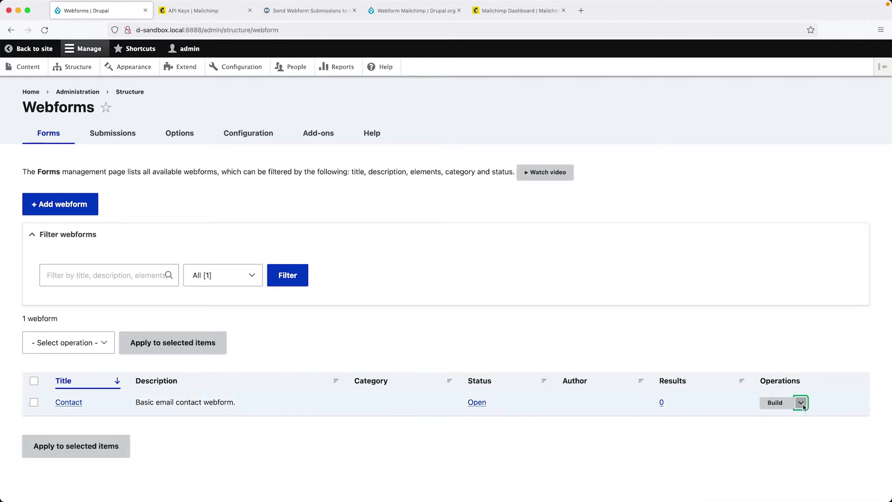
click(779, 451)
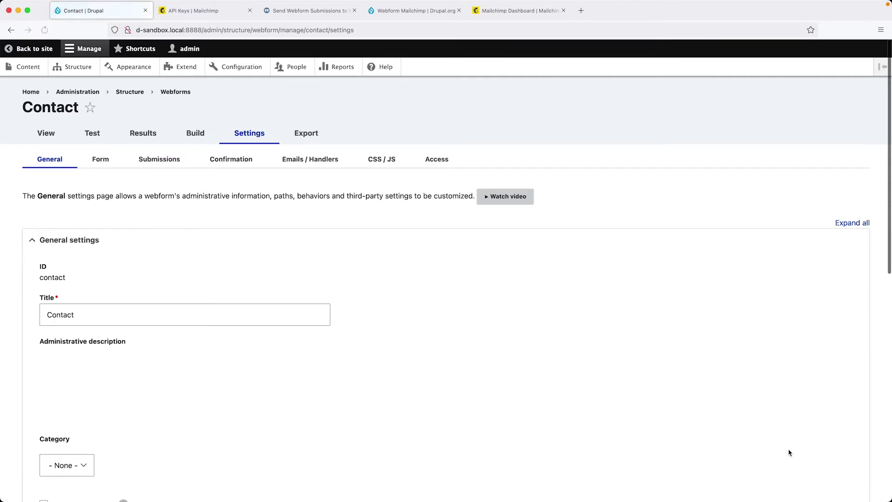
click(323, 162)
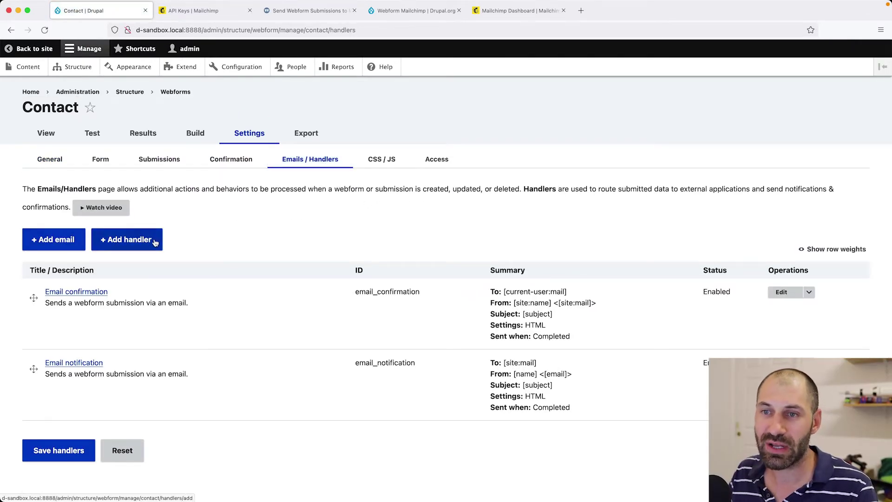
Add a MailChimp handler titled 'MailChimp' with list Webwash Test Audience, then view Mailchimp's Audience Dashboard.
click(129, 242)
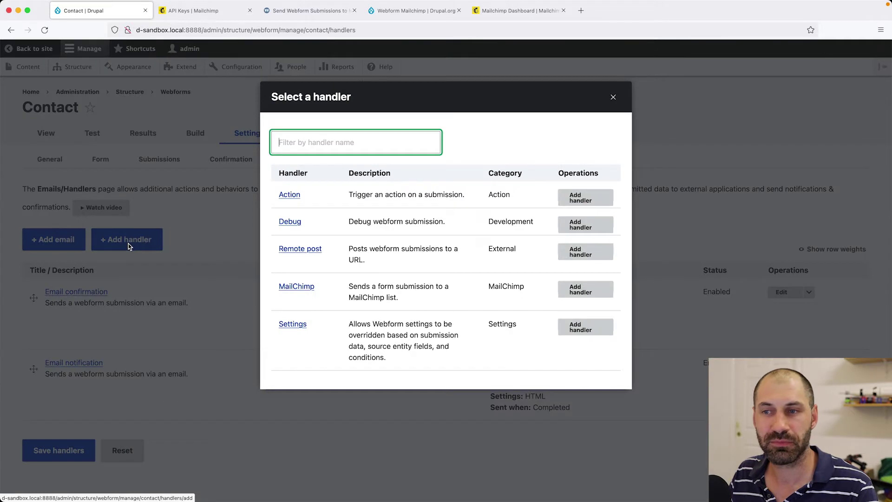
click(299, 292)
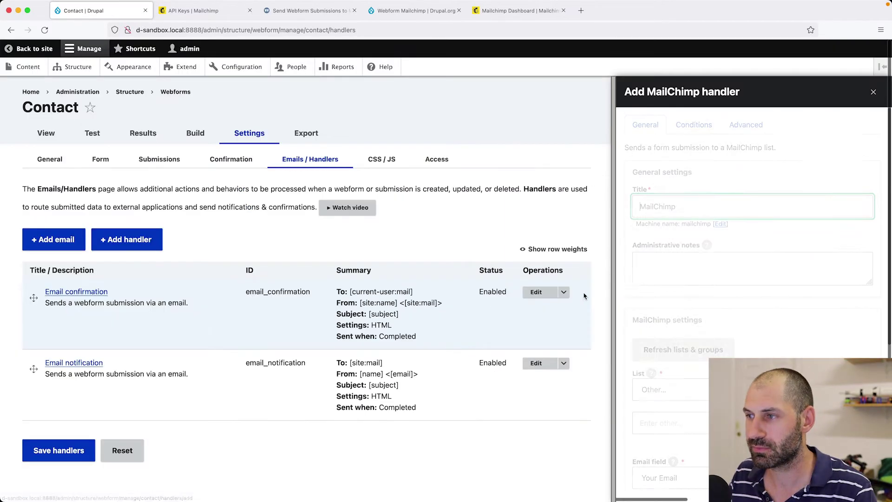
drag(682, 205, 640, 206)
click(680, 206)
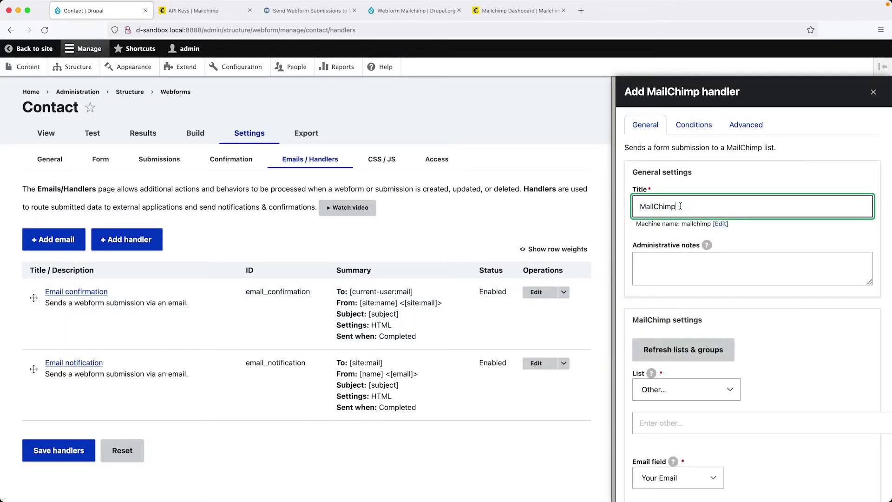
scroll(682, 208, down, 3)
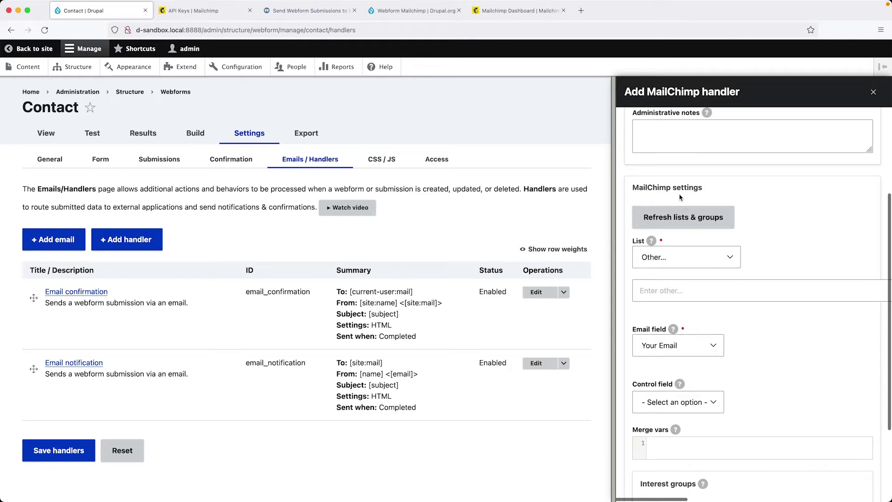
click(705, 263)
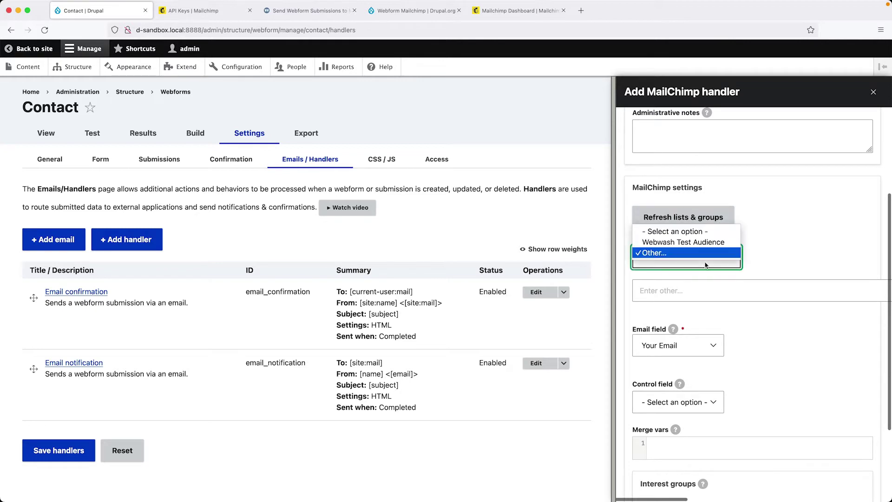
click(697, 242)
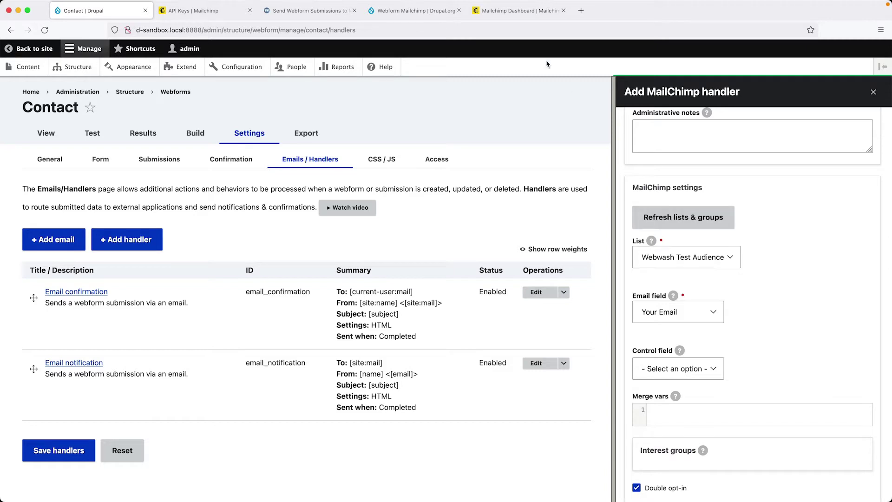
click(516, 10)
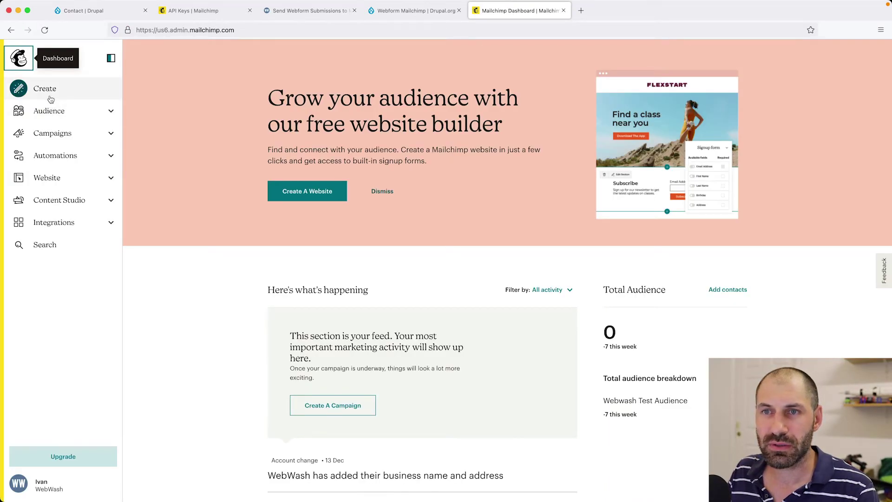
click(110, 114)
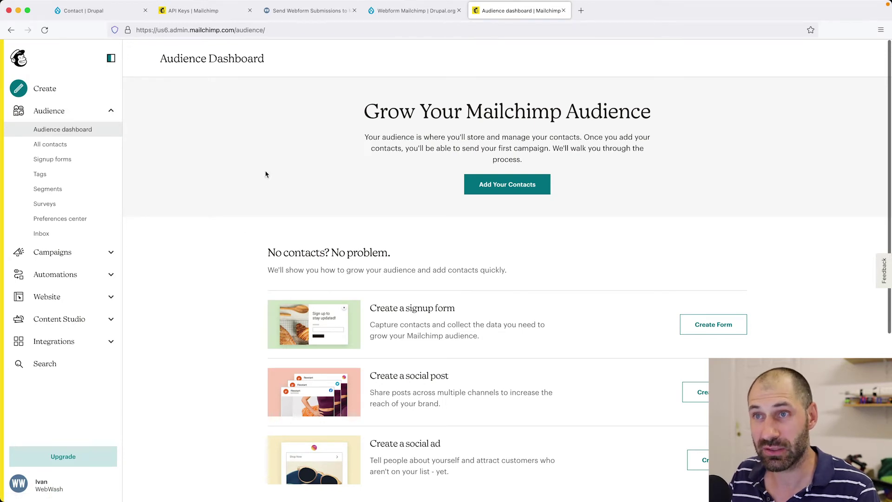
Keep Webwash Test Audience as the list, turn off double opt-in, and save the MailChimp handler and handlers.
click(129, 12)
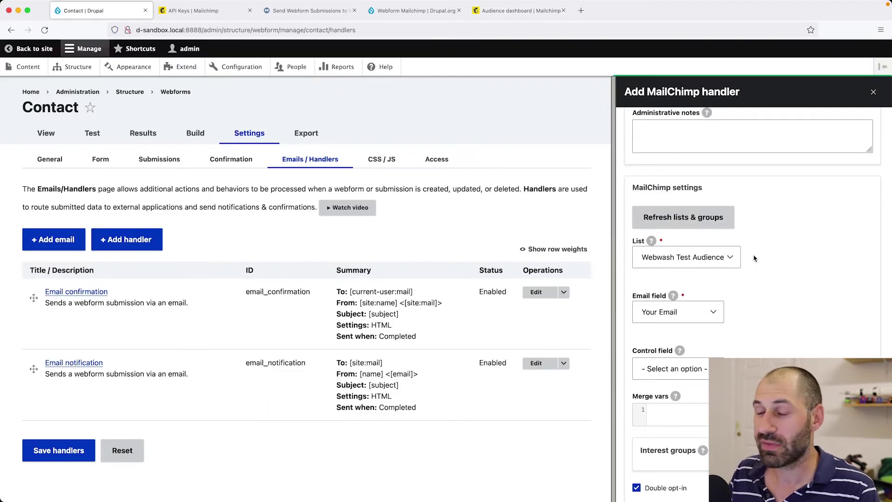
click(723, 260)
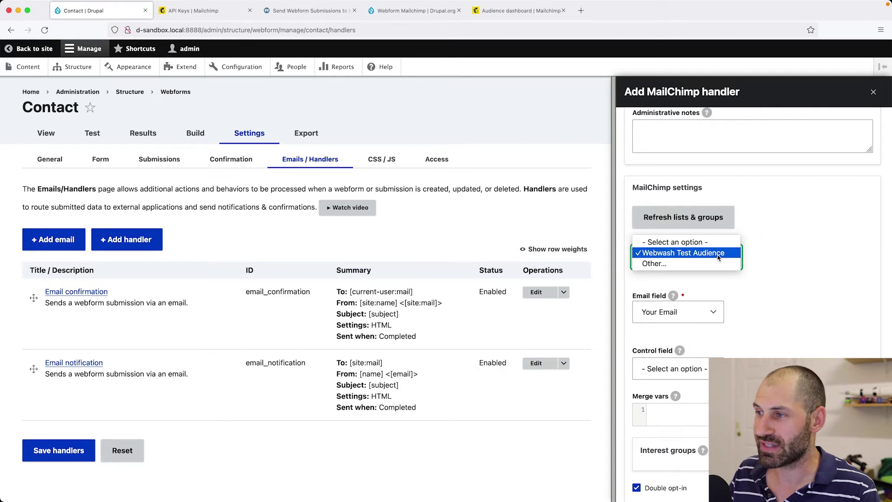
click(721, 259)
scroll(745, 300, down, 3)
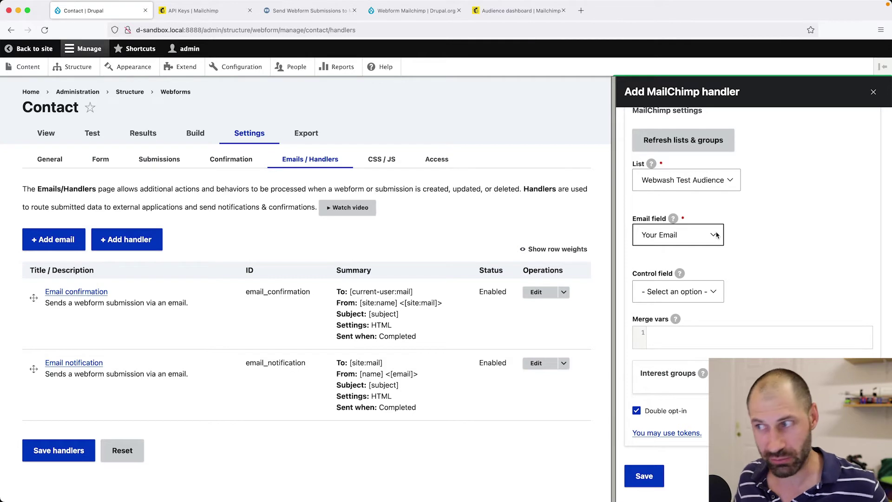
scroll(751, 243, down, 1)
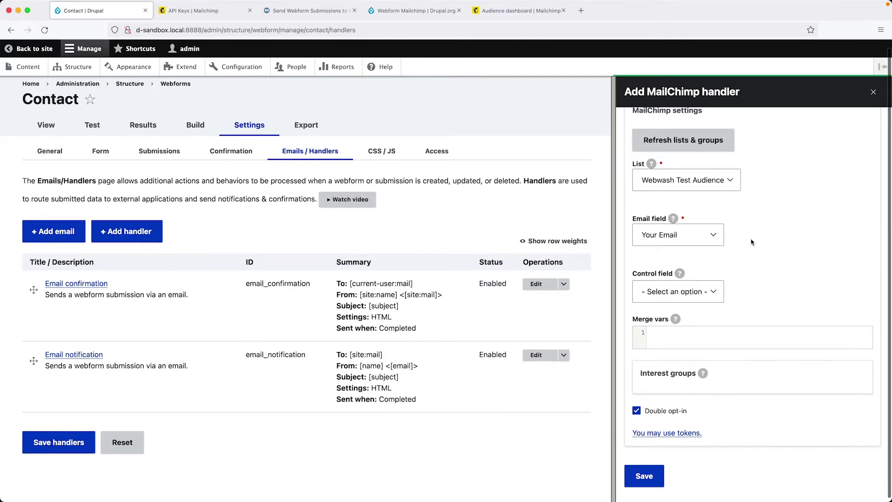
click(673, 414)
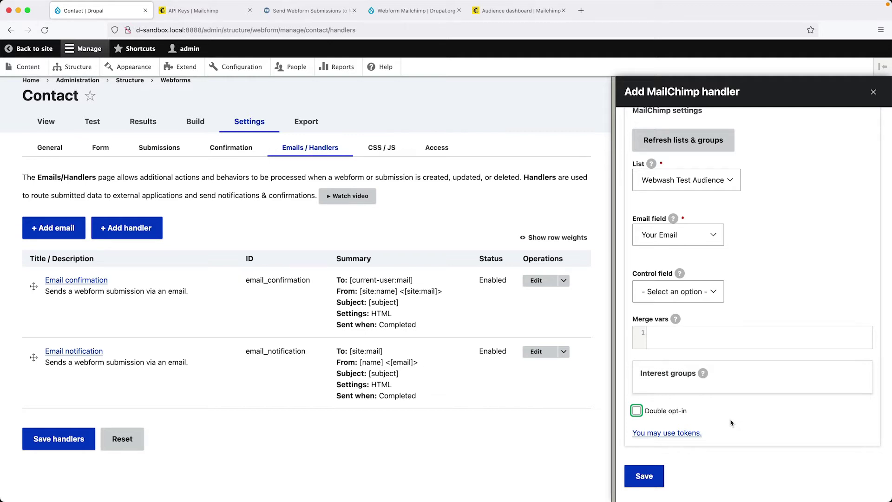
click(655, 483)
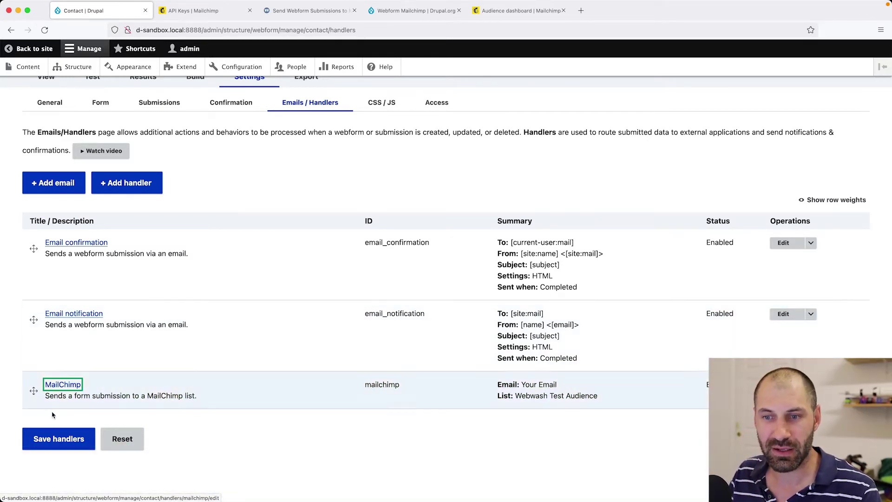
click(65, 443)
scroll(188, 256, up, 2)
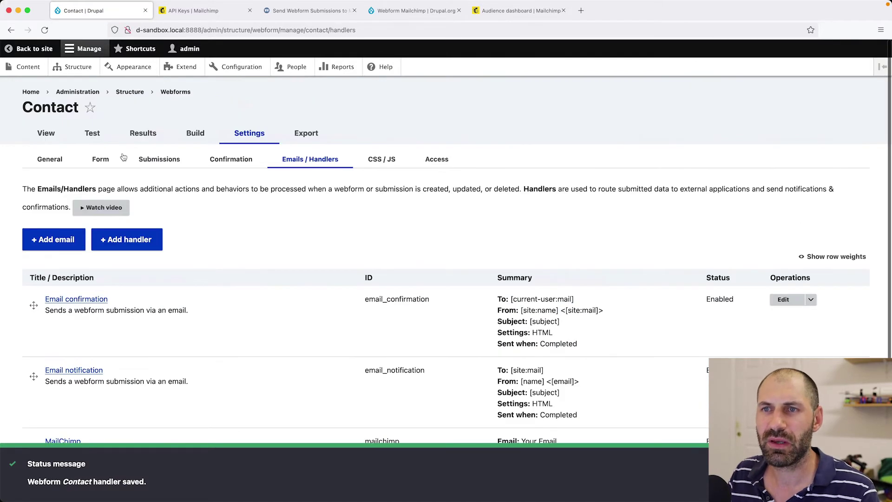
Submit the Contact test form with a fresh test email address in Your Email.
click(98, 133)
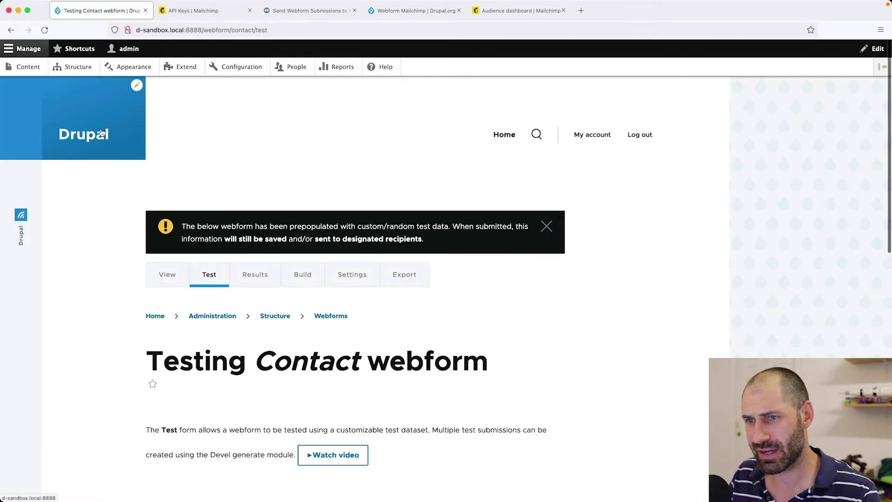
scroll(476, 247, down, 3)
scroll(474, 250, down, 3)
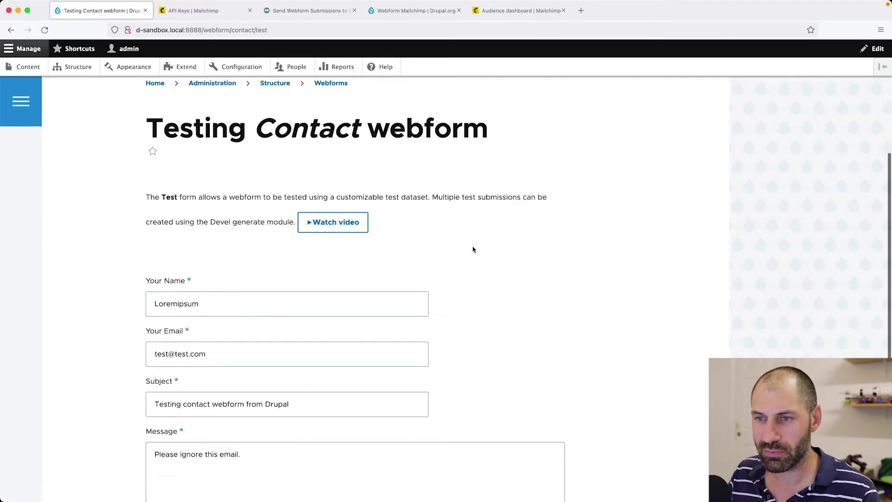
double_click(198, 302)
key(super+a)
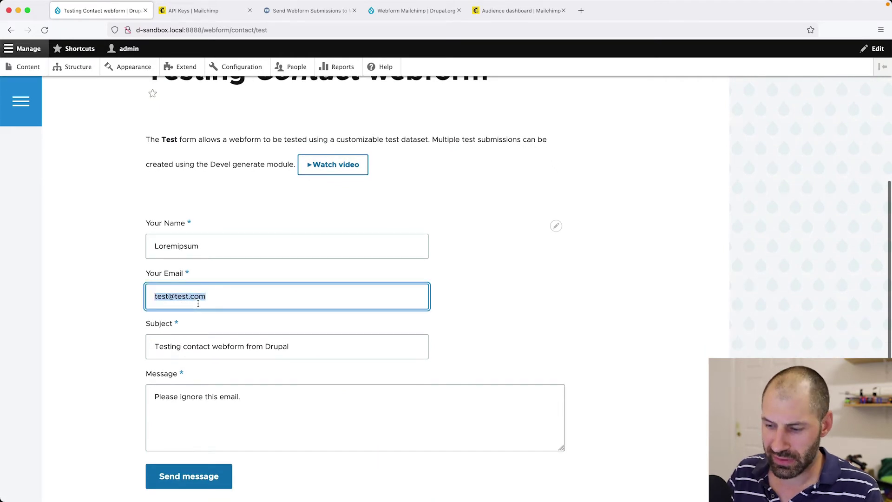
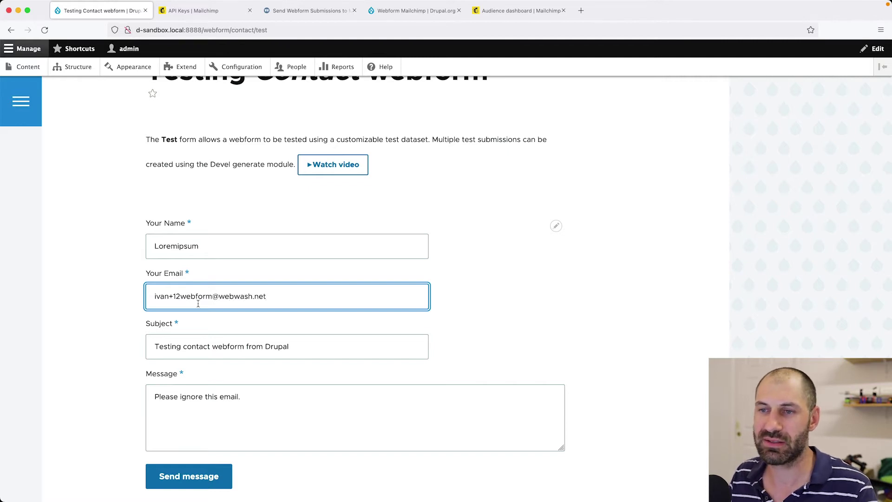
scroll(245, 303, down, 3)
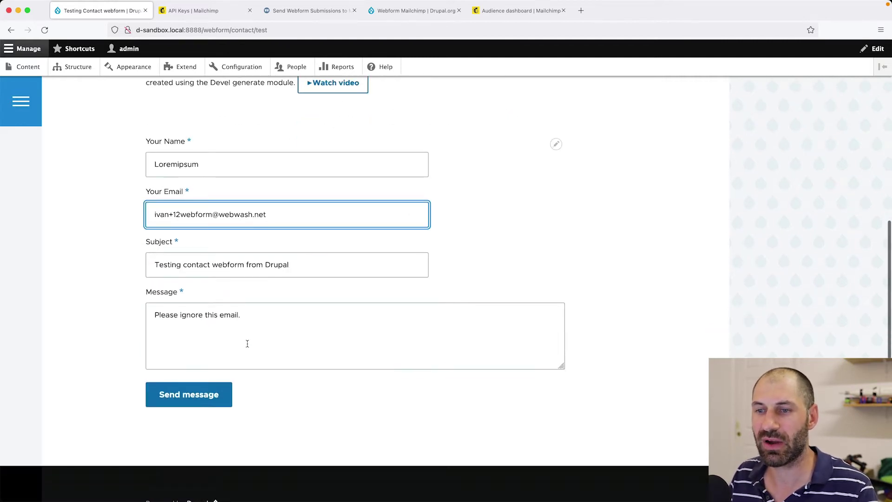
click(194, 398)
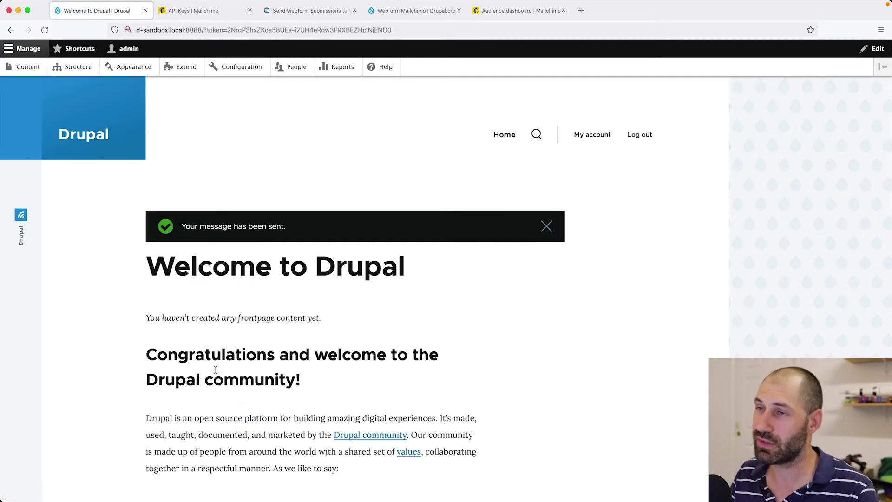
click(500, 10)
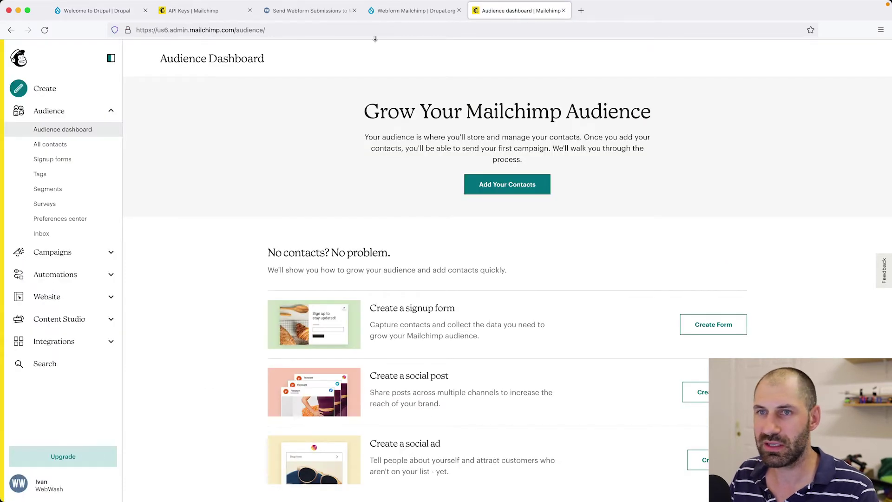
Open Webwash Test Audience's All contacts list to find the new subscriber.
click(50, 144)
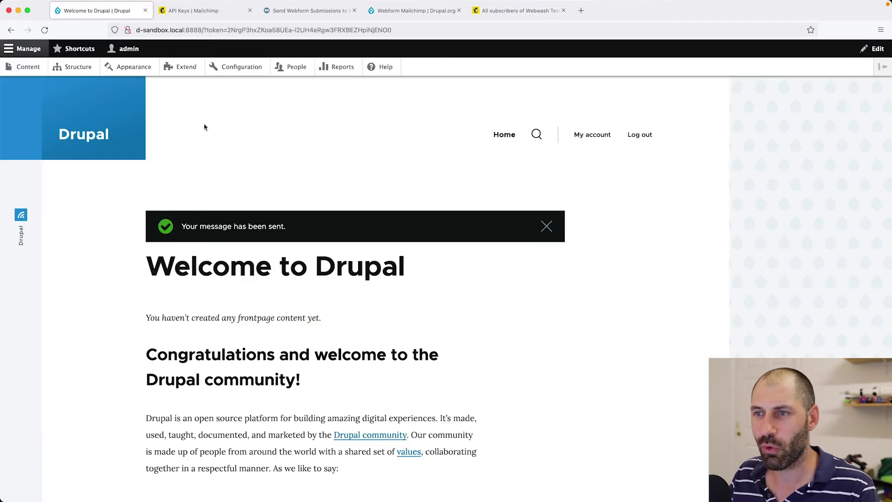
Return to the filled-in Contact test form, then go to the webform's Build elements page.
key(super+Left)
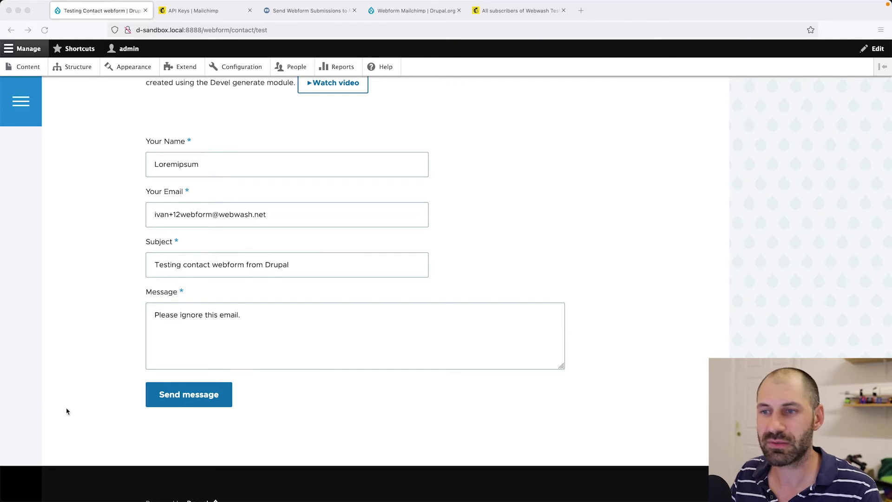
click(348, 409)
scroll(395, 409, up, 10)
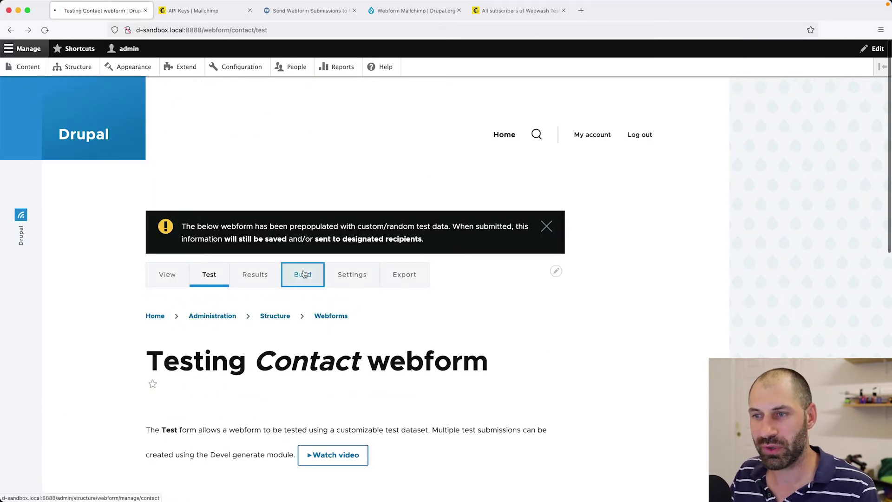
click(304, 274)
Add a checkbox element titled 'subscribe to newsletter' and save the webform elements.
click(74, 230)
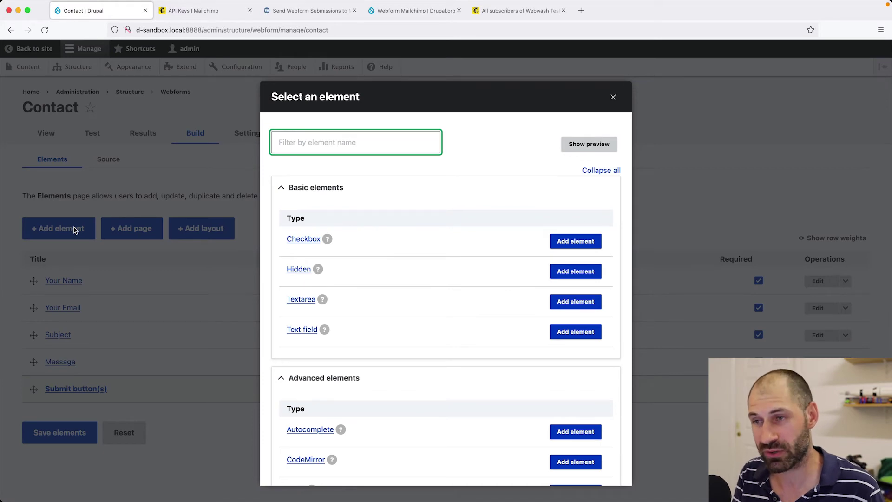
click(584, 242)
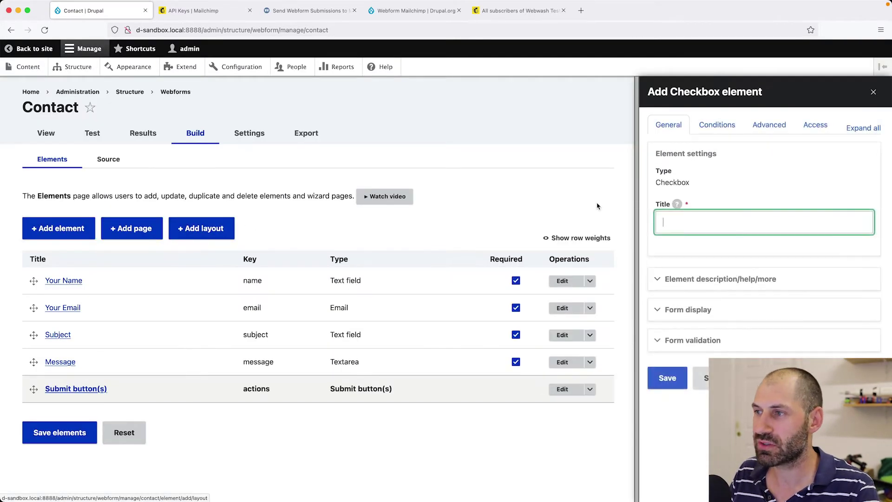
text(subscribe to newsletter)
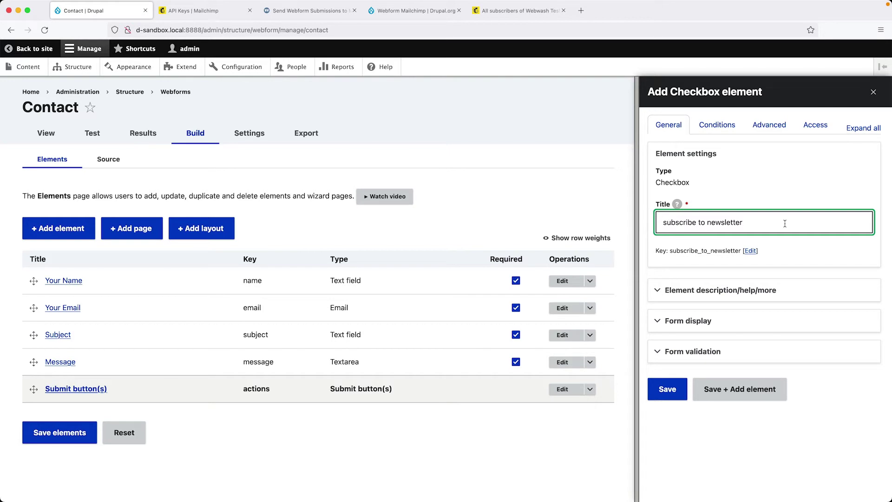
click(677, 401)
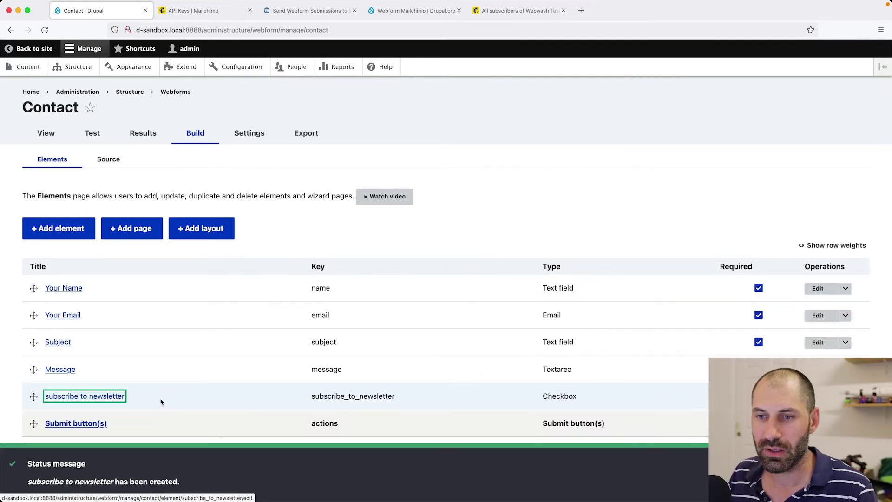
scroll(161, 402, down, 1)
click(58, 439)
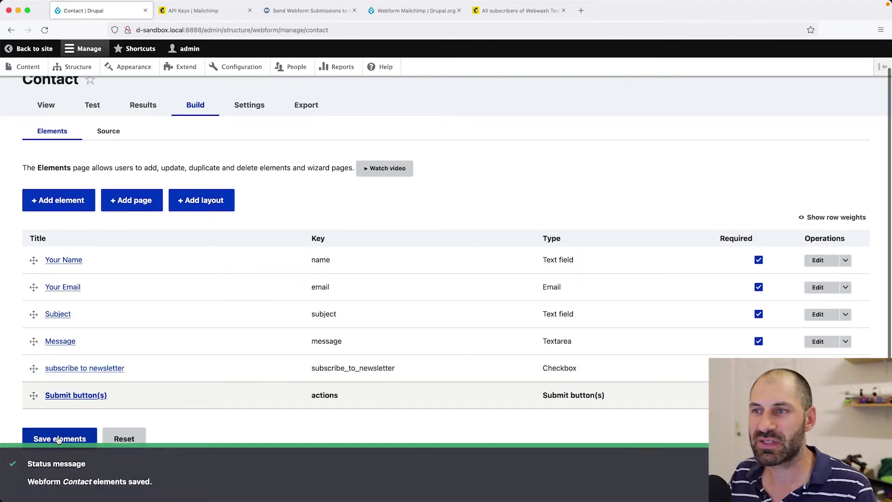
Try the subscribe to newsletter checkbox on the Contact test form, leaving it unchecked.
click(91, 108)
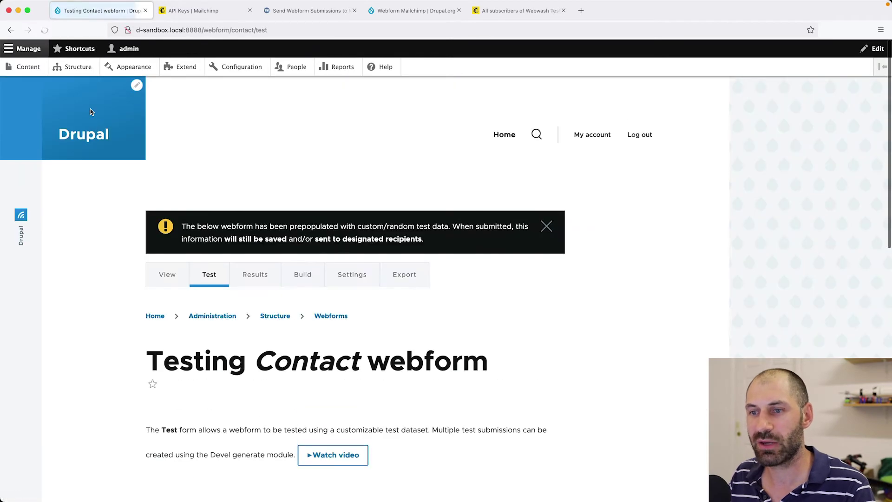
scroll(146, 265, down, 8)
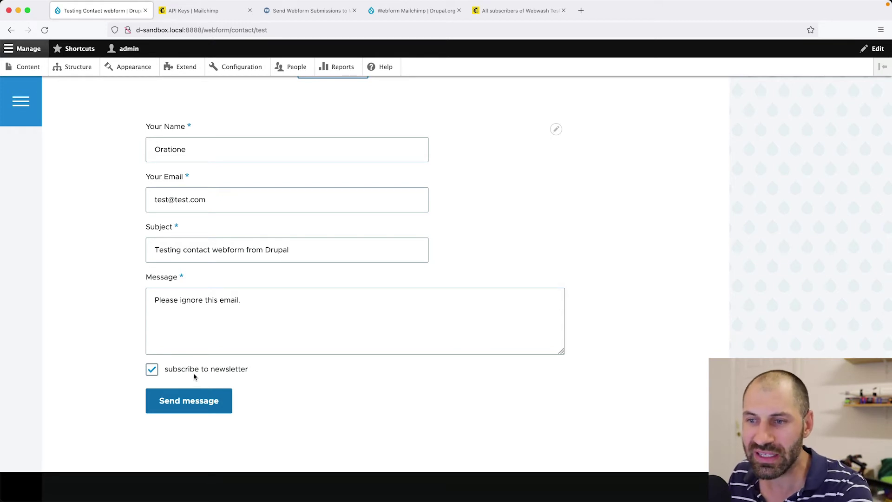
click(195, 370)
click(194, 370)
click(195, 370)
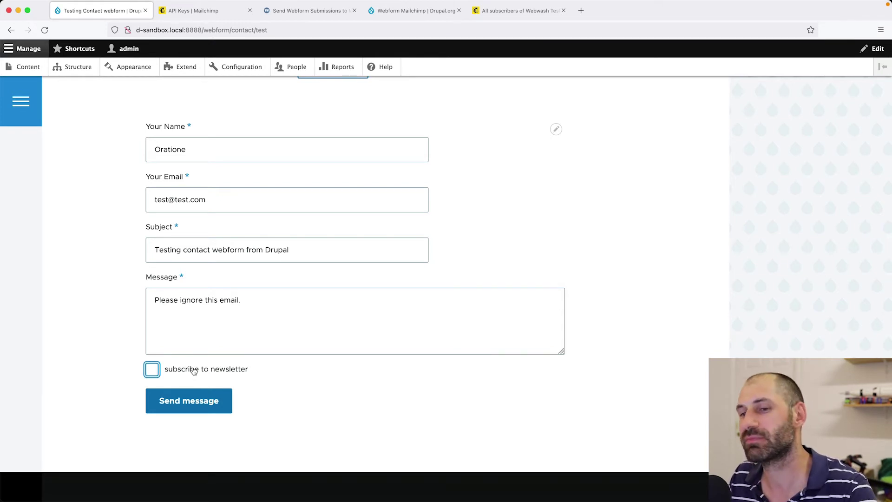
Go to the Contact webform's Settings > Emails / Handlers page.
scroll(194, 370, up, 10)
click(350, 282)
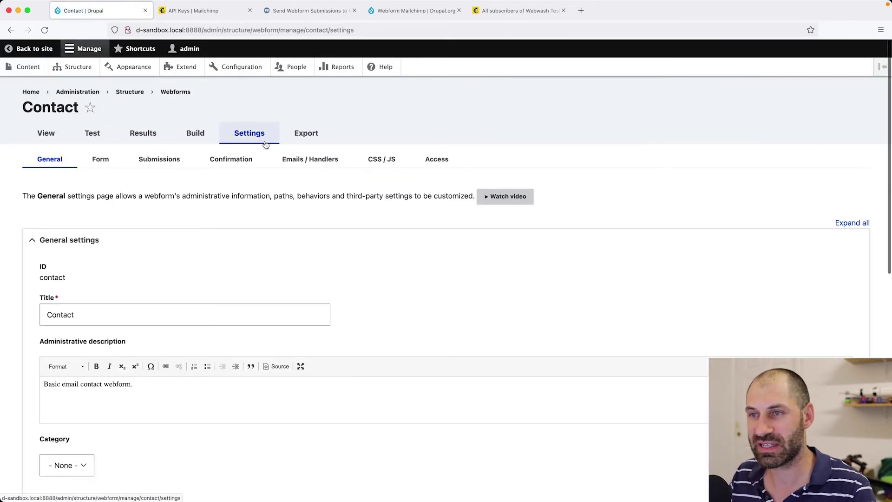
click(299, 163)
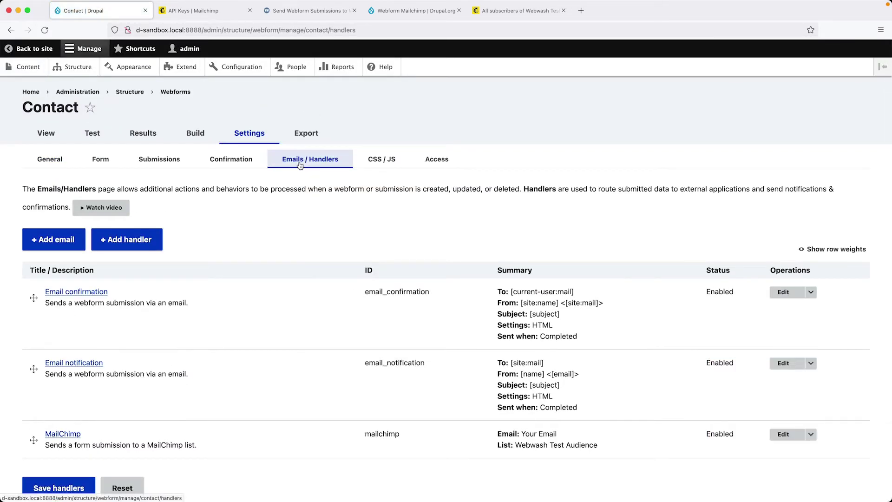
Set the MailChimp handler Enabled only when subscribe to newsletter is Checked, and save the handlers.
click(784, 434)
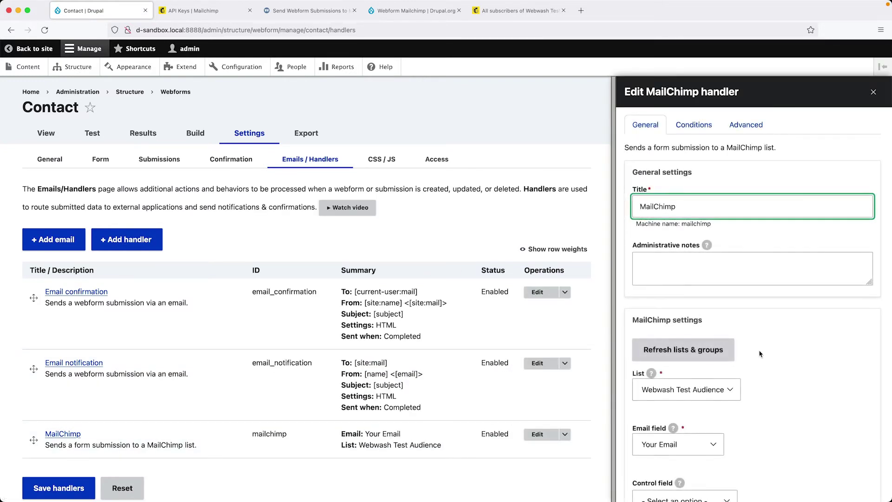
click(688, 131)
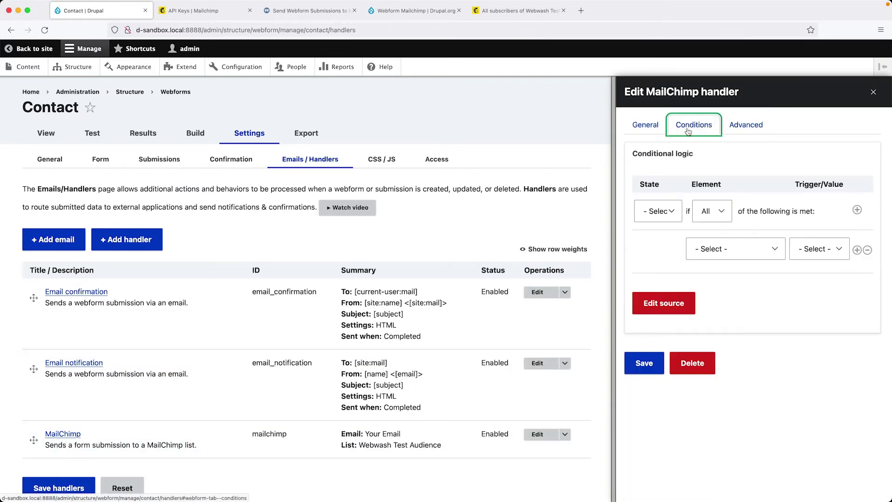
click(658, 212)
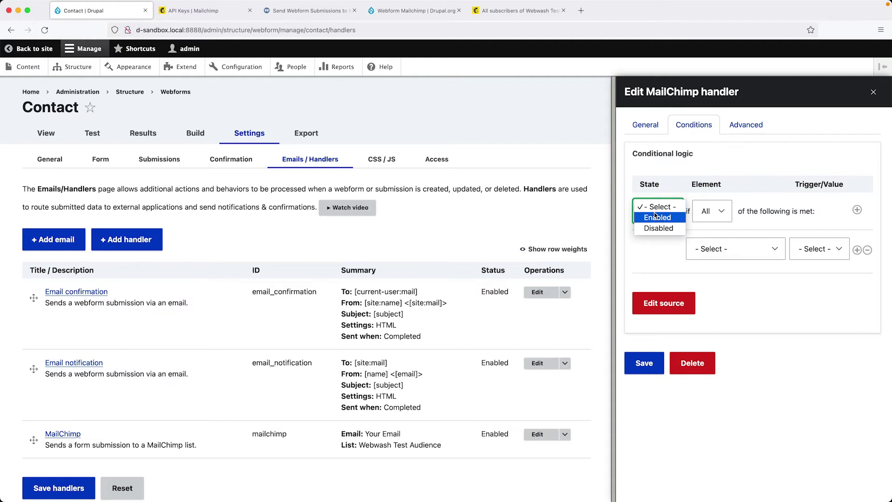
click(657, 217)
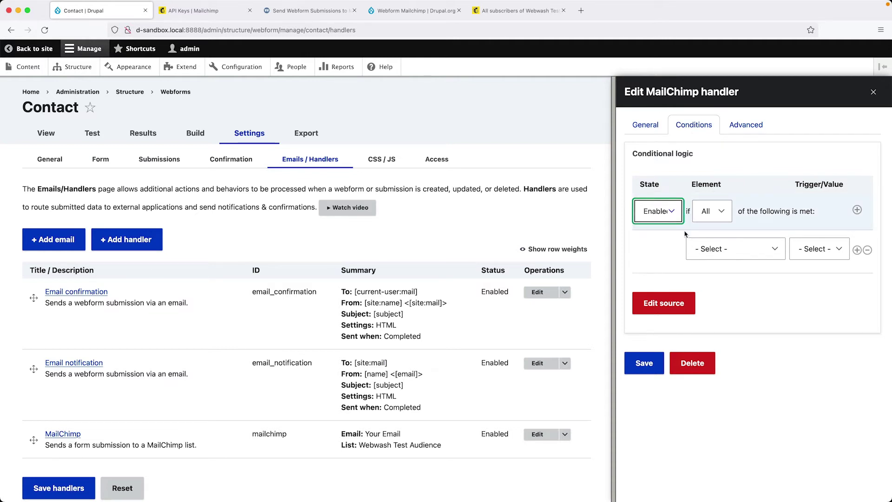
click(712, 247)
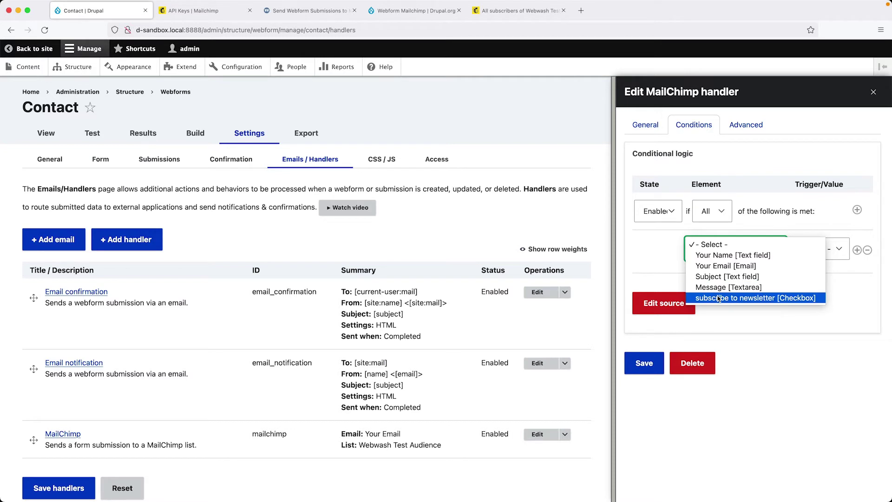
click(718, 298)
click(825, 251)
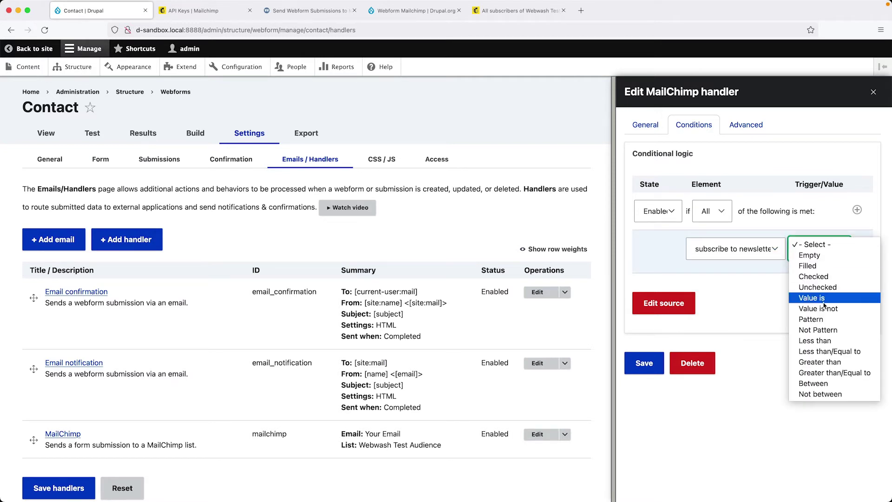
click(814, 276)
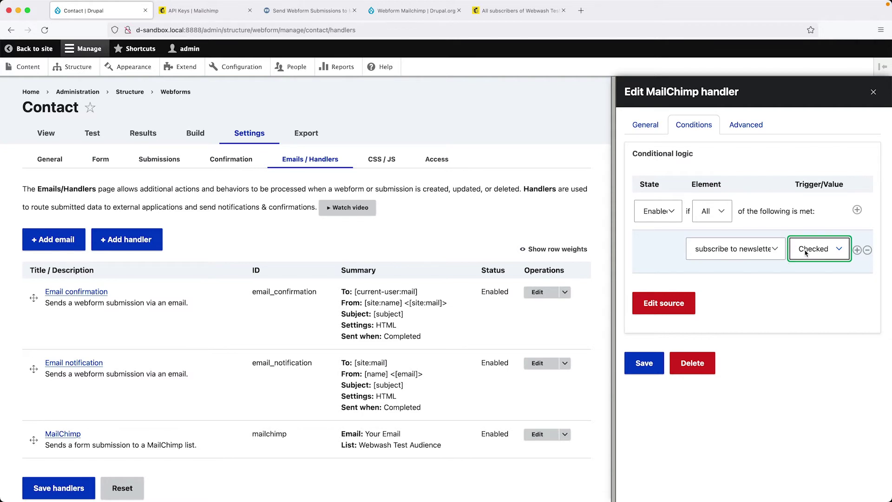
click(656, 371)
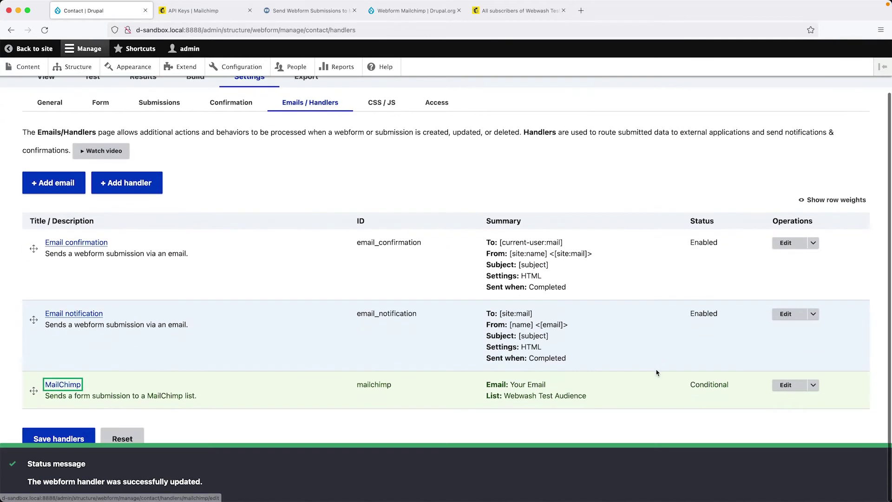
click(76, 440)
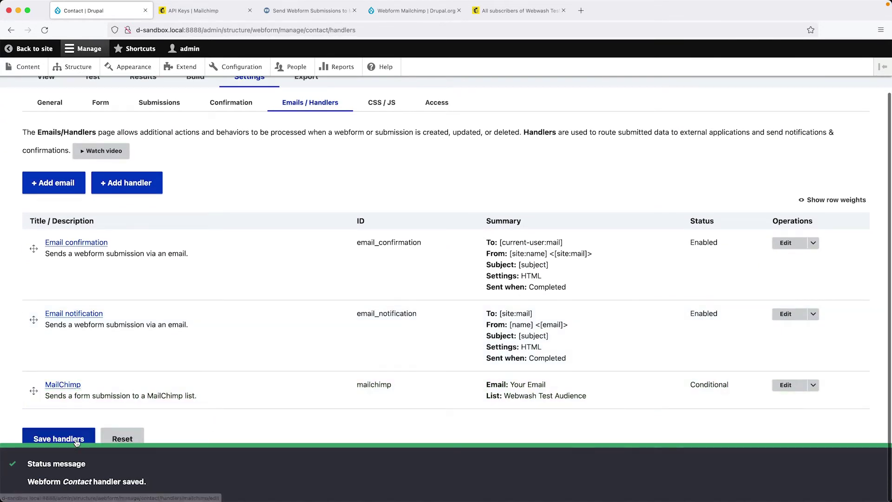
Send a test Contact submission with a new email address and subscribe to newsletter unchecked.
click(95, 99)
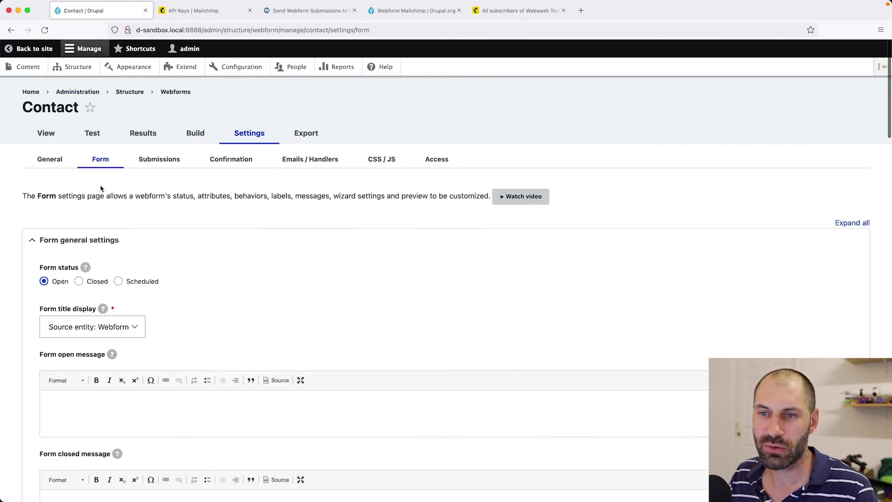
click(96, 139)
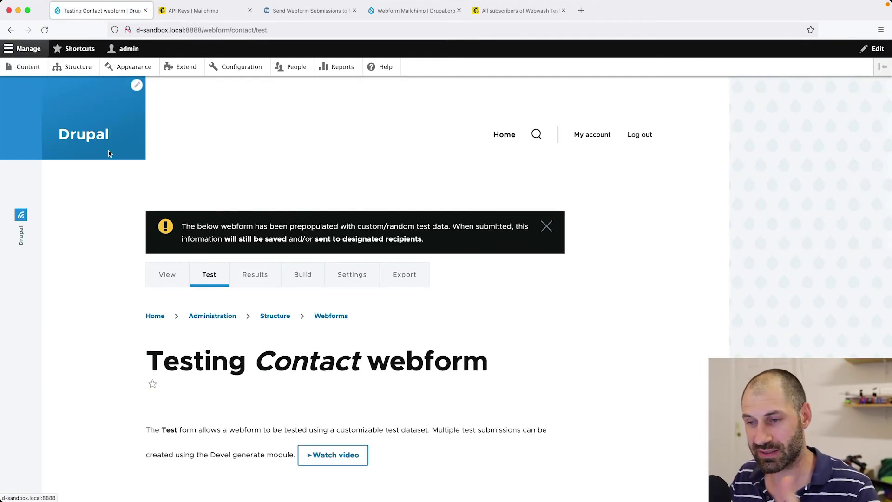
scroll(277, 363, down, 7)
triple_click(213, 279)
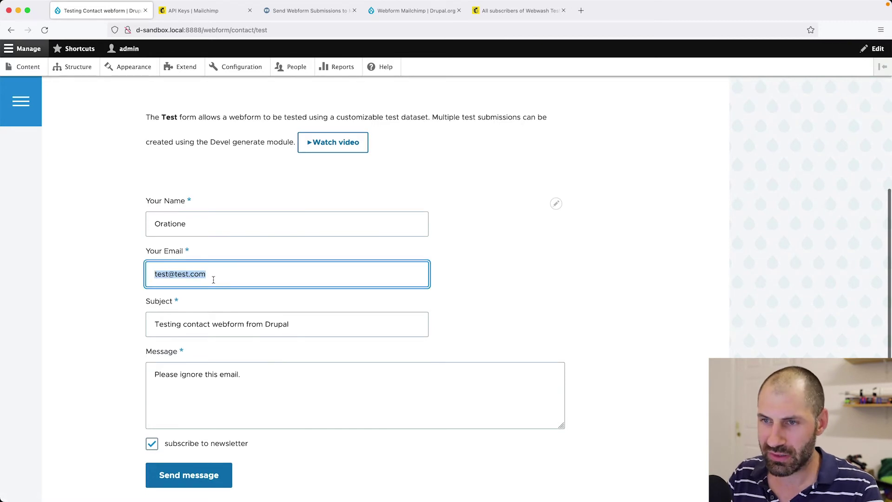
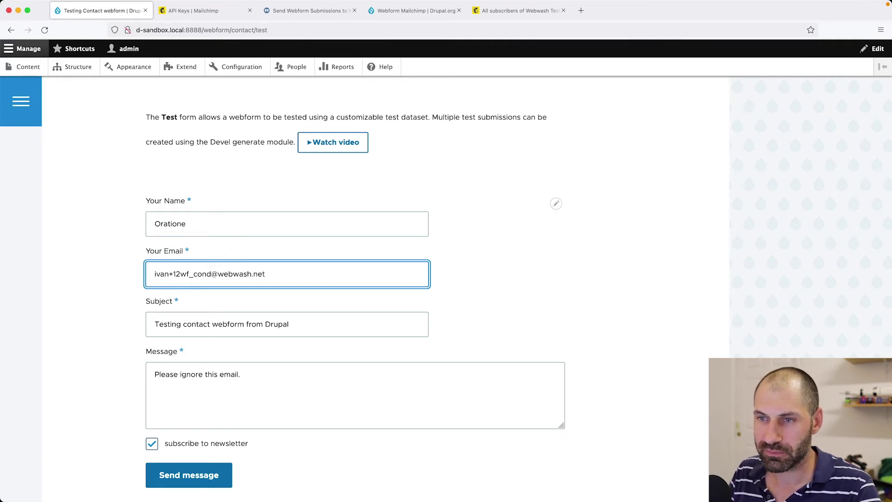
key(super+a)
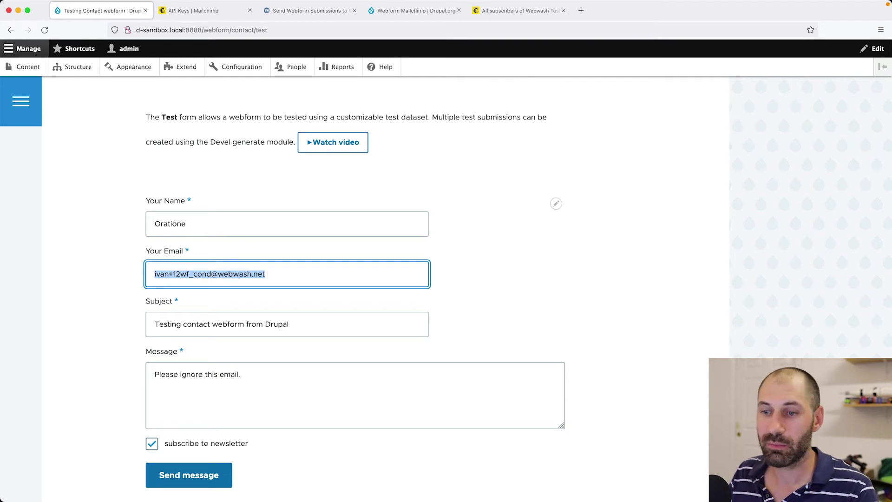
click(199, 447)
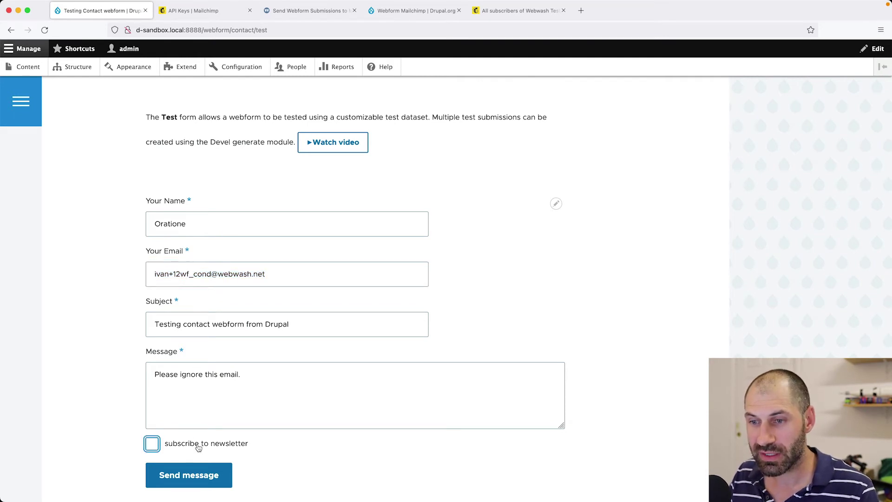
scroll(207, 460, down, 1)
click(206, 460)
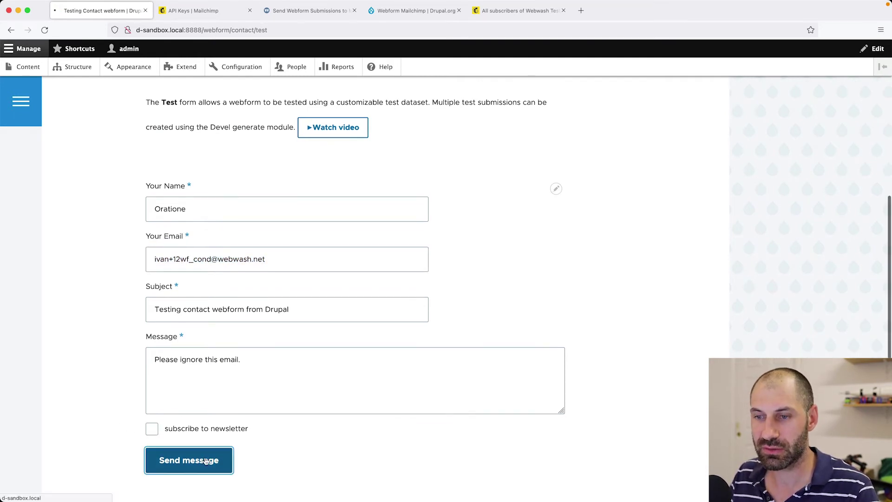
click(518, 11)
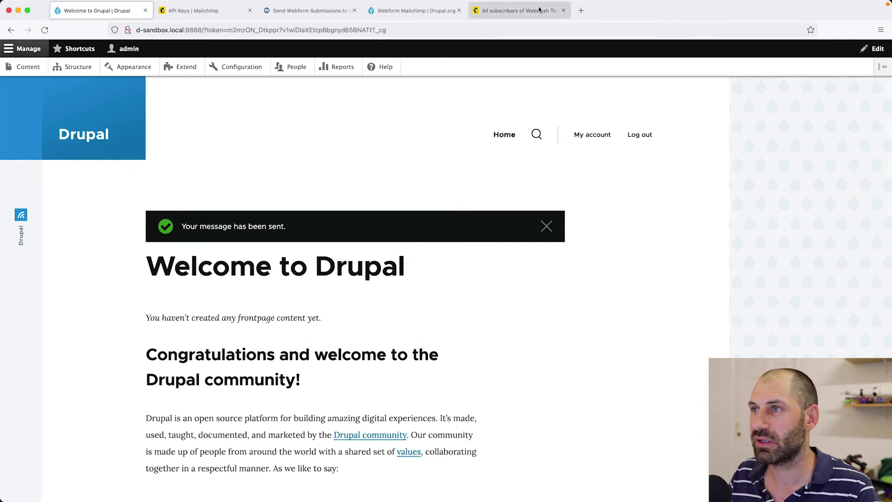
Reload the Mailchimp audience, then resubmit the Drupal test form with subscribe to newsletter checked.
key(super+r)
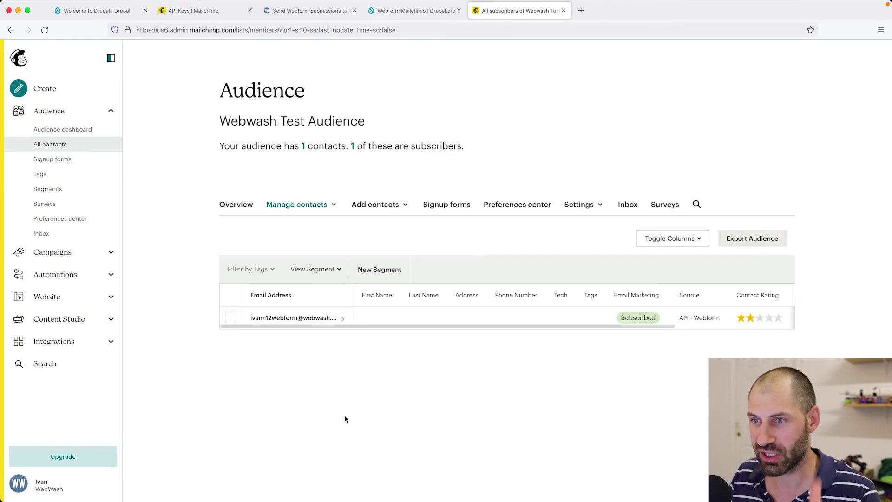
click(126, 11)
key(super+Left)
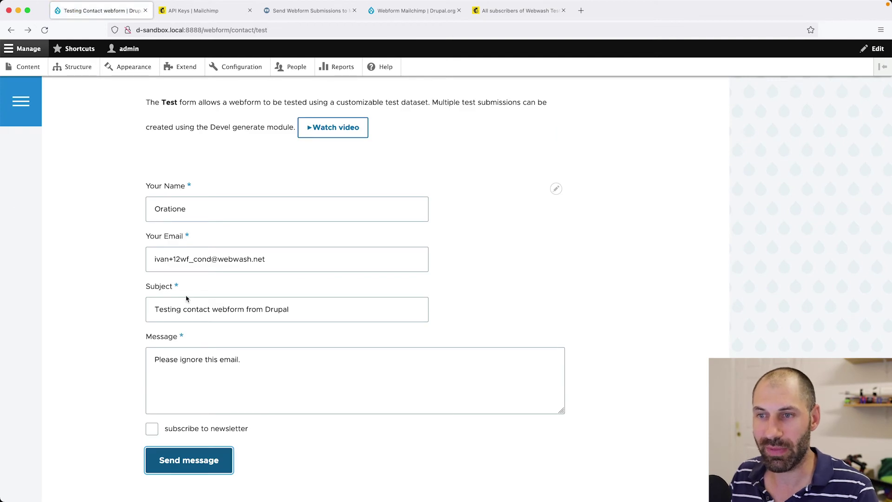
click(170, 432)
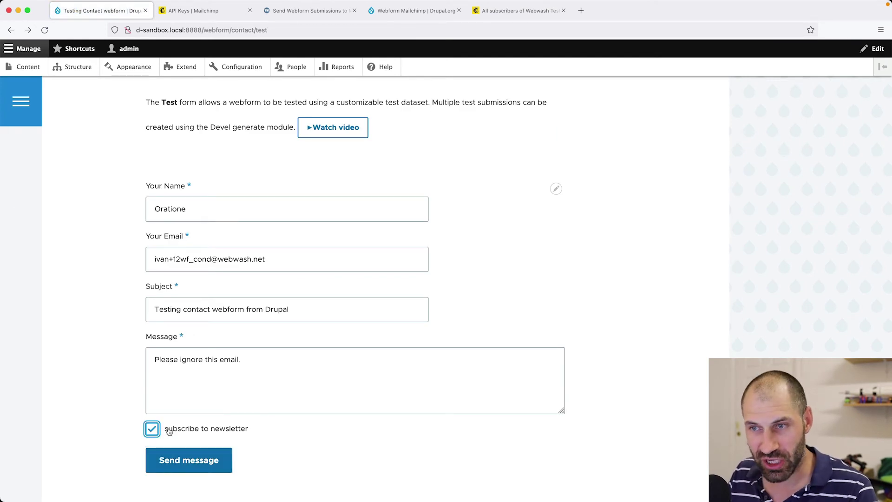
click(178, 461)
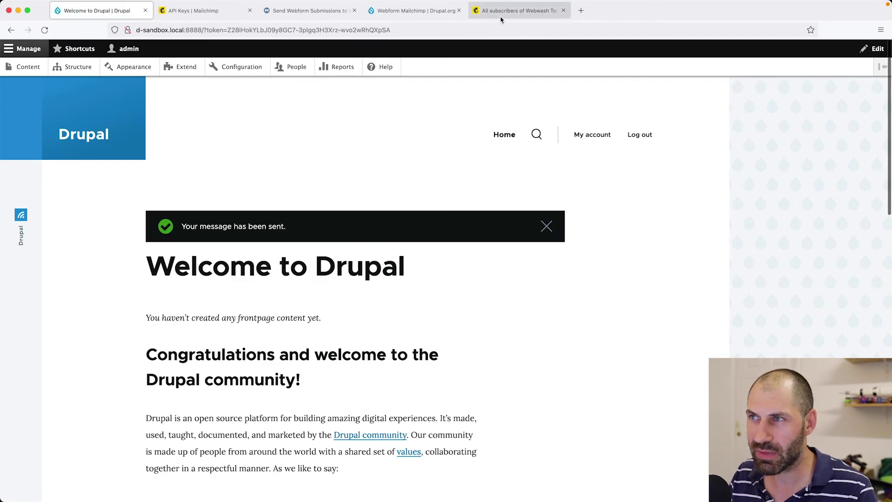
click(501, 20)
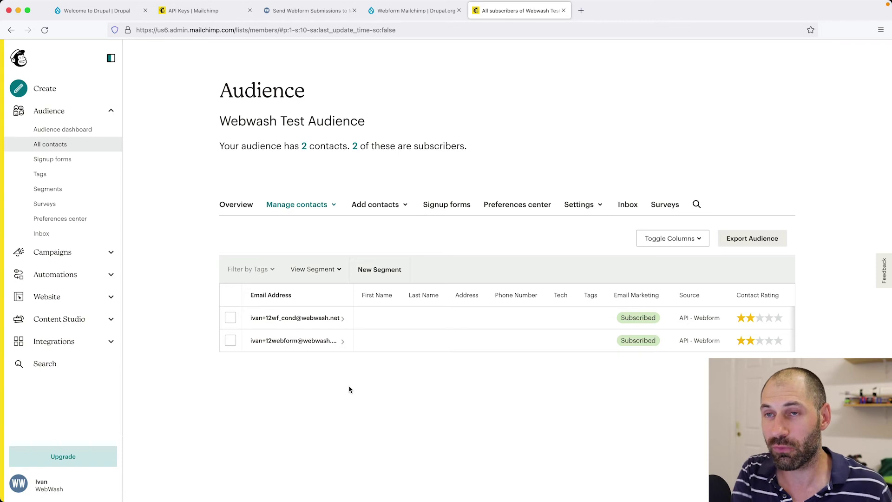
Return to the Drupal test form and point out the Your Name field.
click(84, 10)
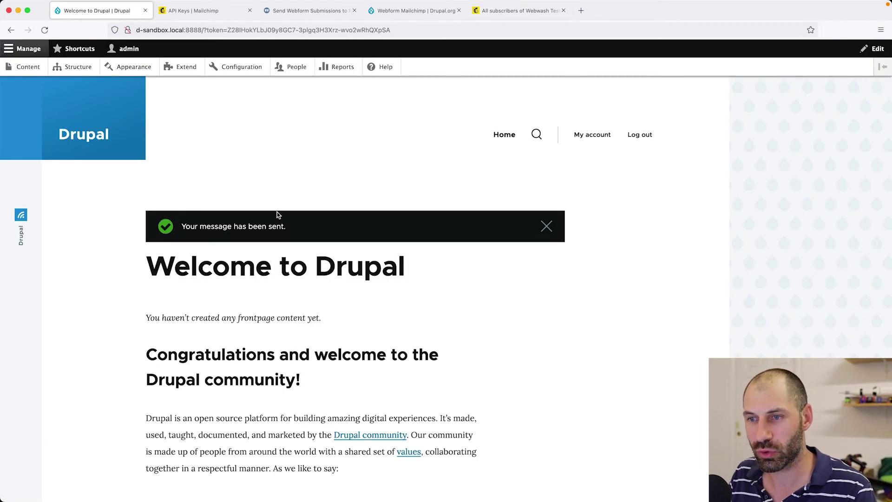
scroll(286, 340, down, 1)
scroll(279, 335, down, 3)
key(super+Left)
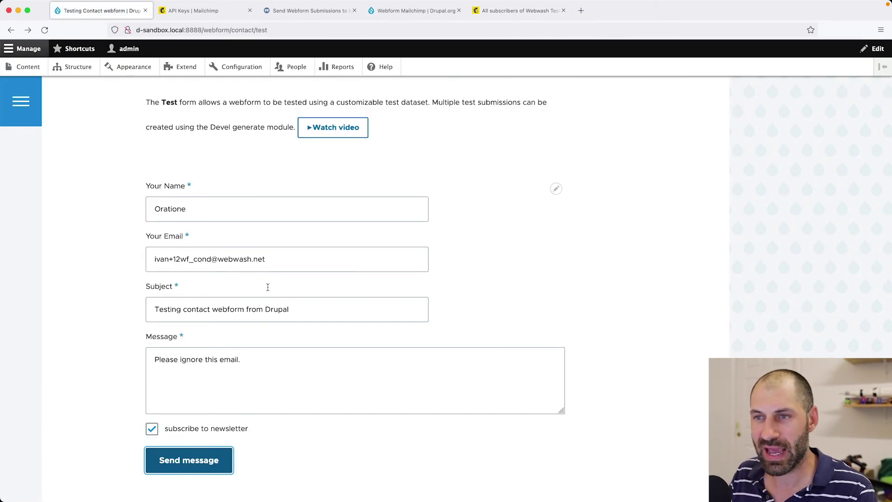
scroll(268, 279, up, 1)
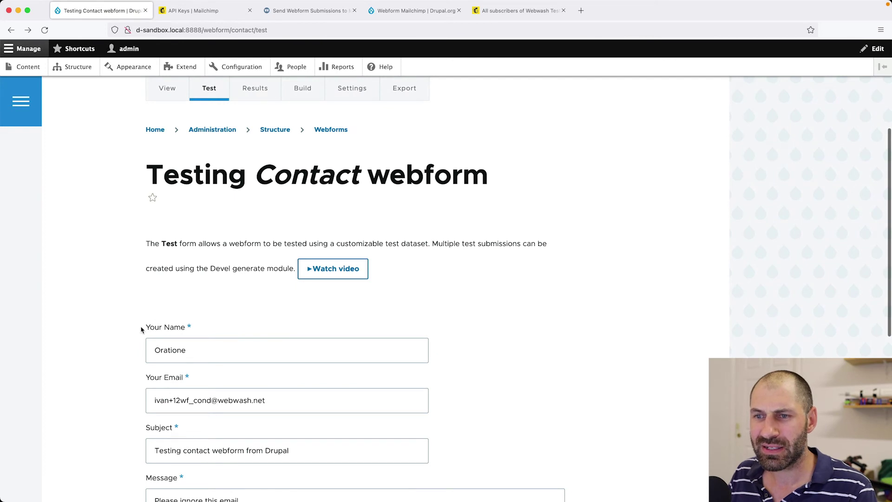
drag(143, 329, 190, 329)
click(224, 329)
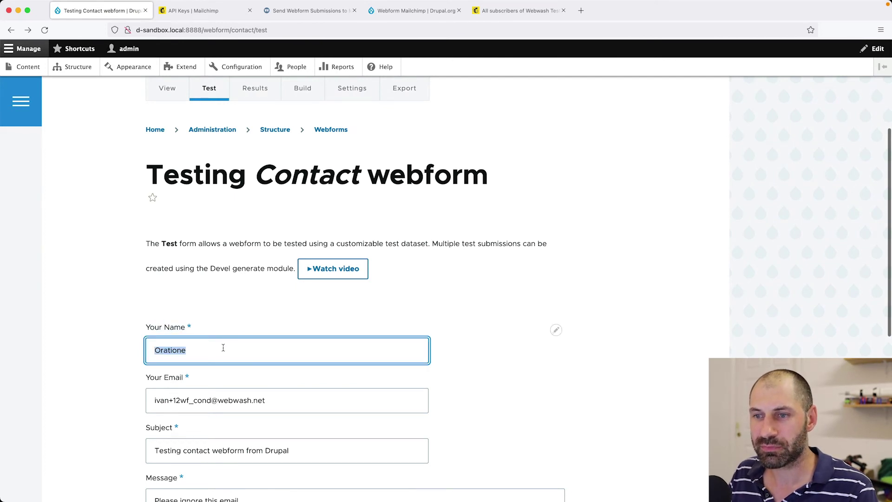
click(224, 348)
Delete the Your Name element from the Contact webform.
click(303, 93)
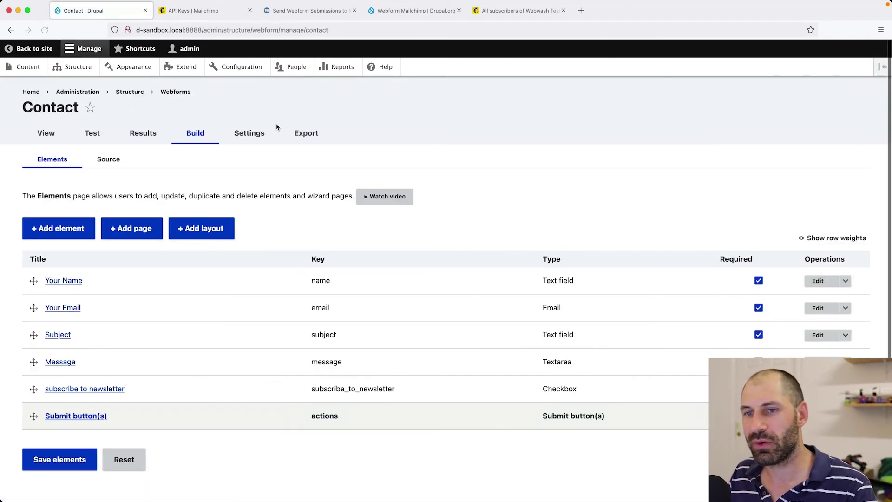
click(845, 281)
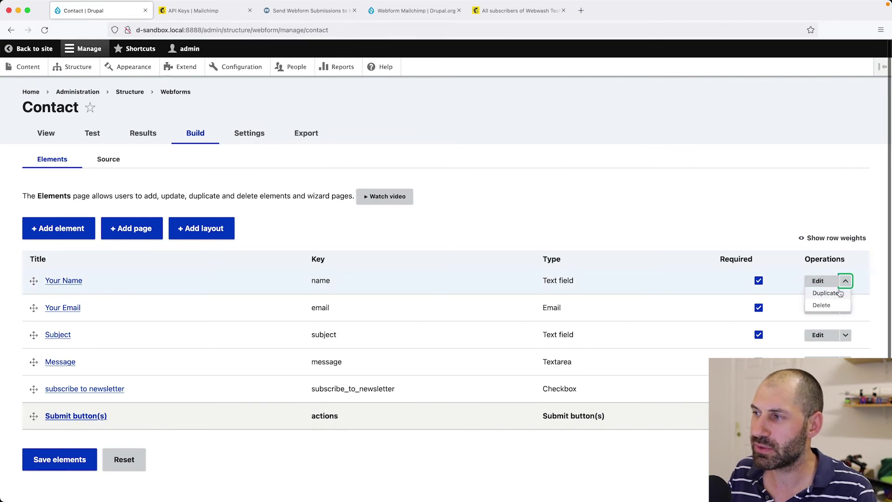
click(822, 305)
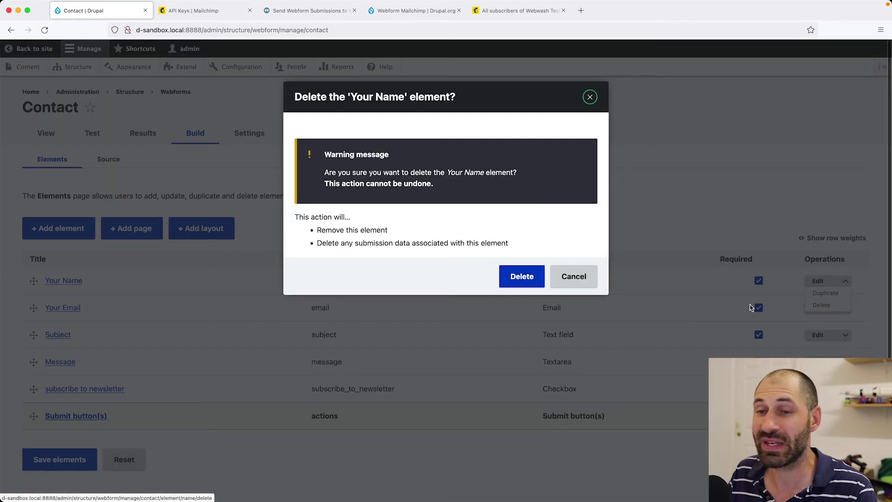
click(516, 286)
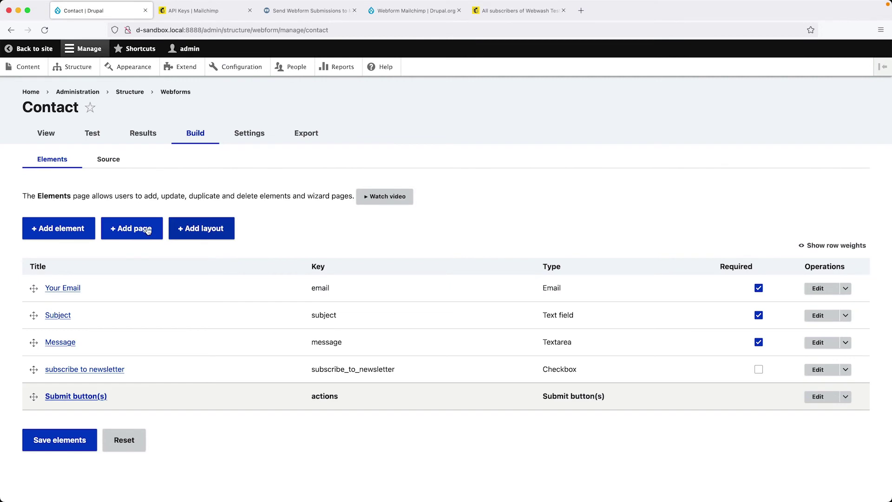
Add two text field elements titled 'First name' and 'Last name'.
click(66, 231)
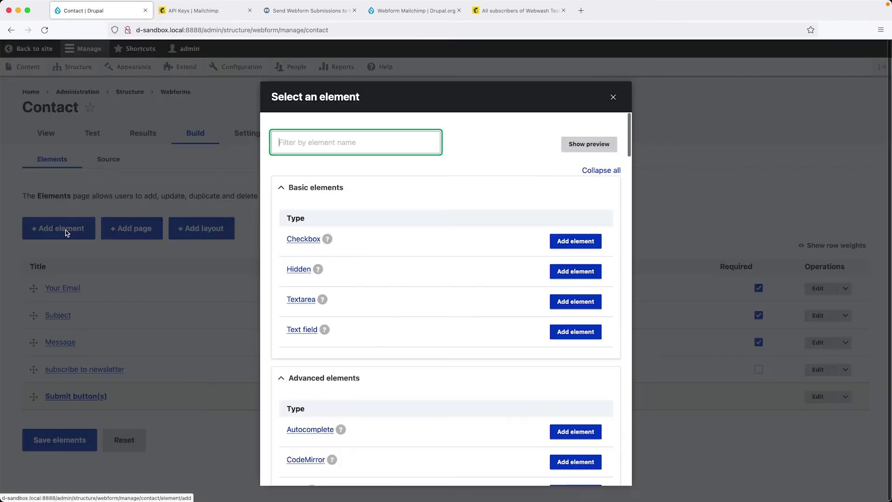
click(567, 335)
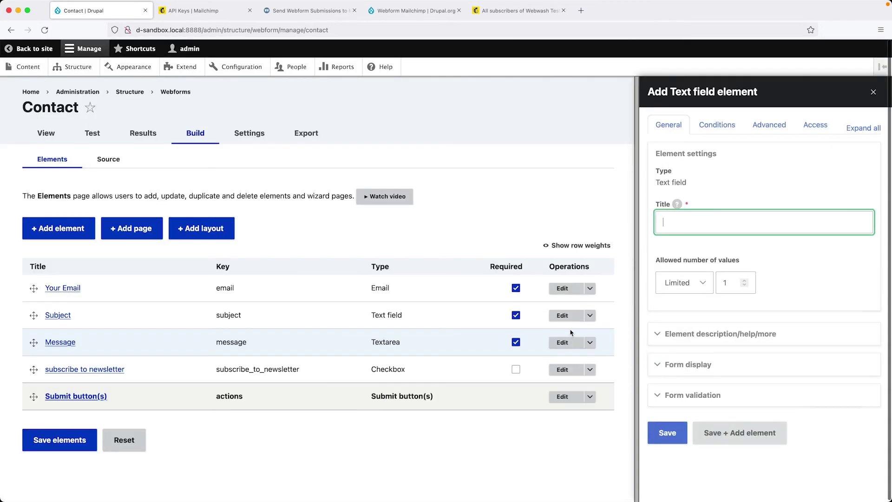
text(First nam)
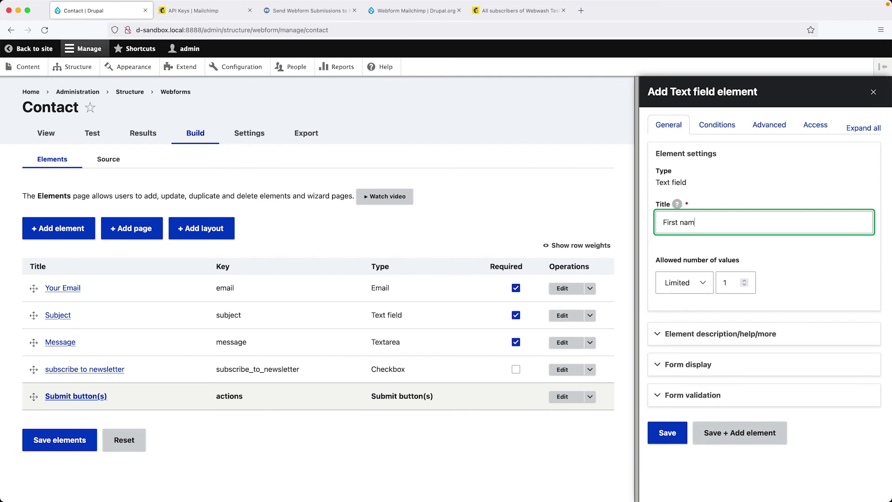
text(e)
click(742, 447)
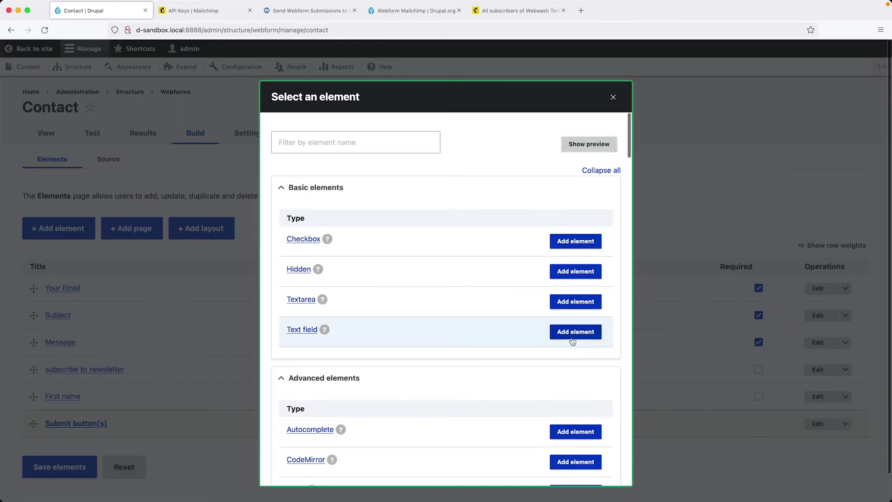
click(572, 334)
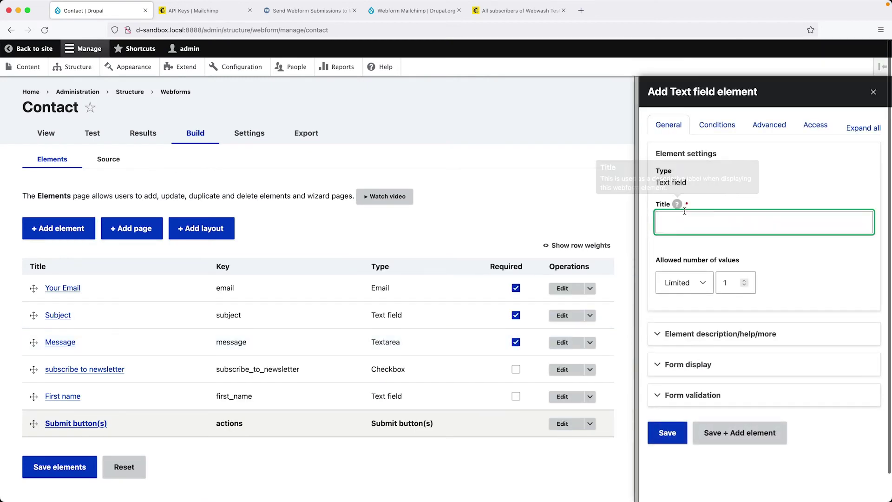
text(las)
key(BackSpace)
key(BackSpace)
key(BackSpace)
text(L)
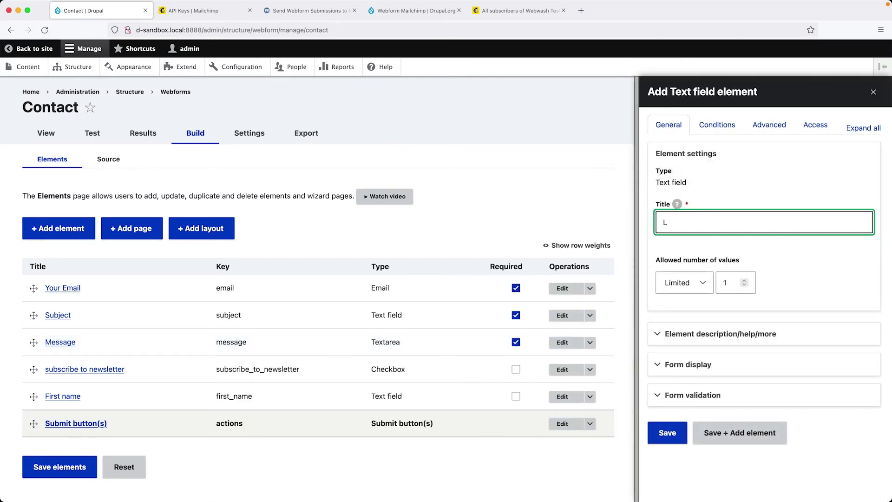
text(ast name)
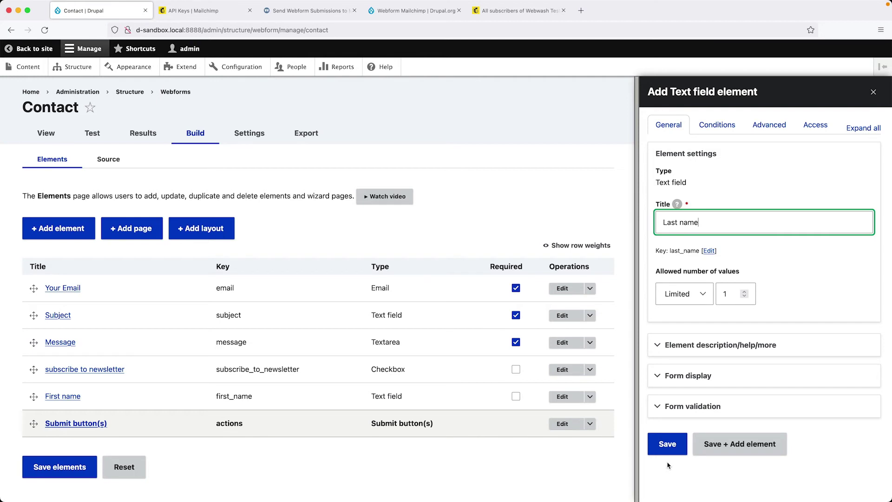
click(666, 452)
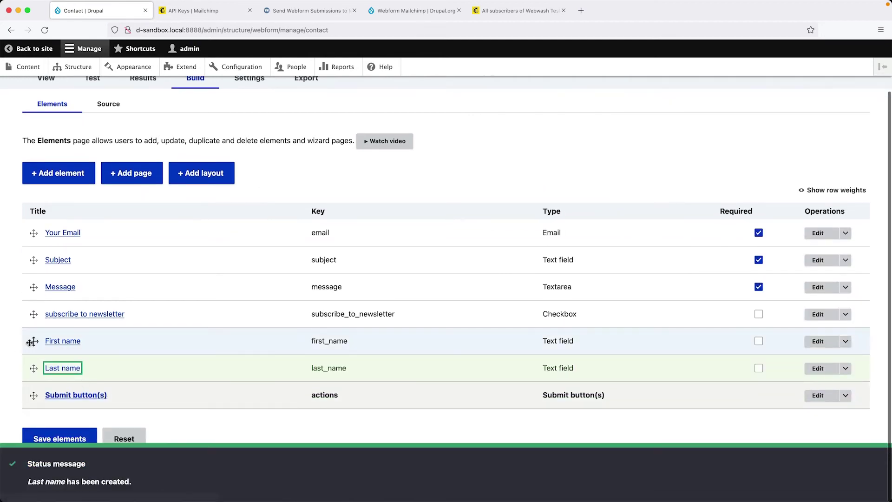
Move First name and Last name to the top of the form and save the order.
drag(30, 342, 20, 232)
scroll(40, 360, down, 2)
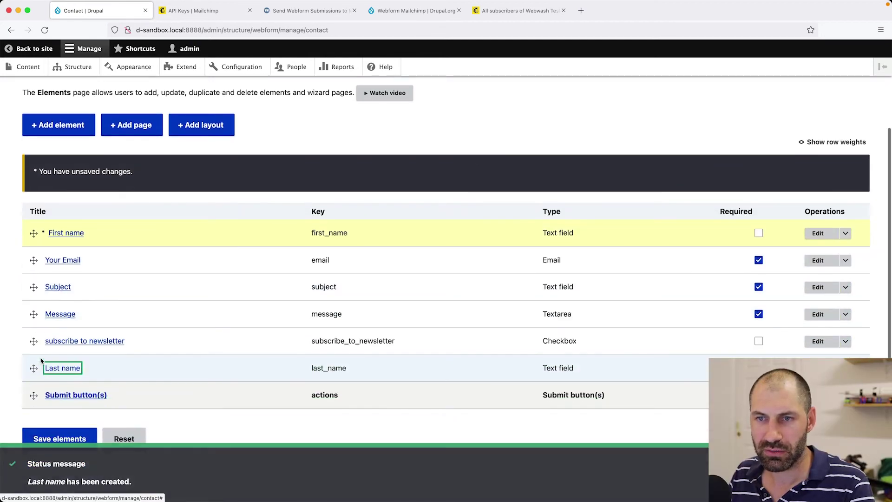
drag(34, 368, 21, 259)
click(83, 440)
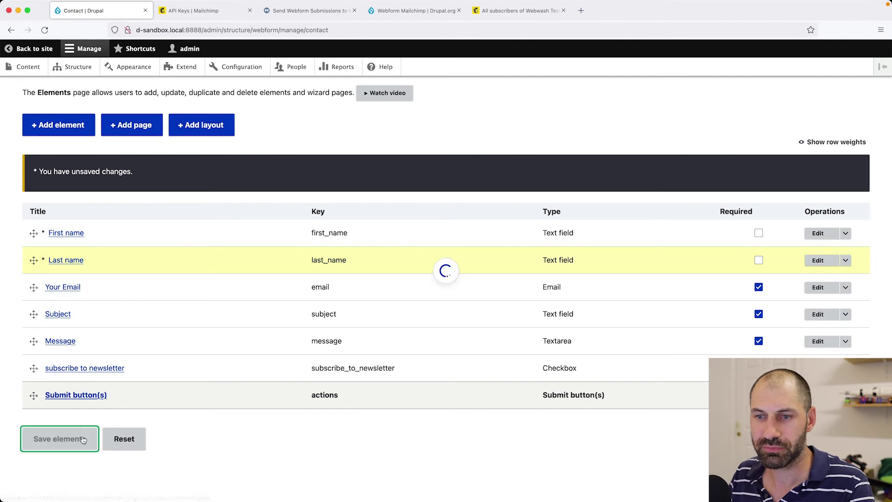
Make First name and Last name required and save the elements.
click(759, 233)
click(759, 259)
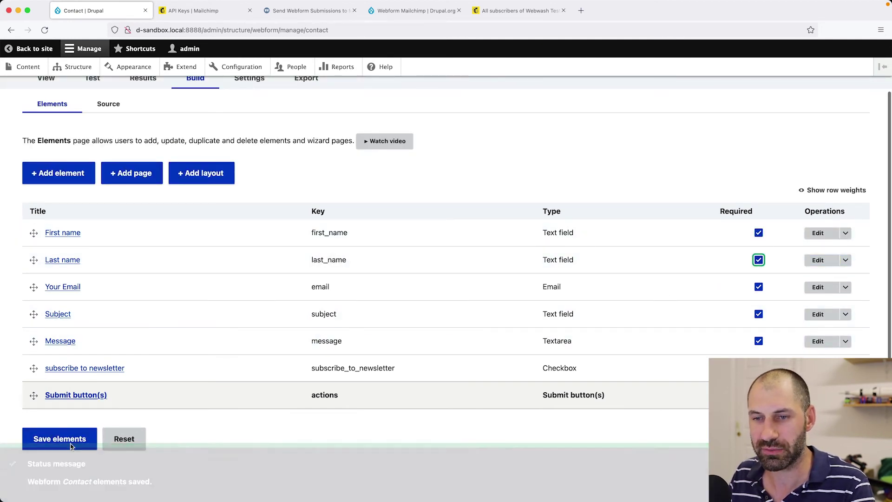
click(69, 445)
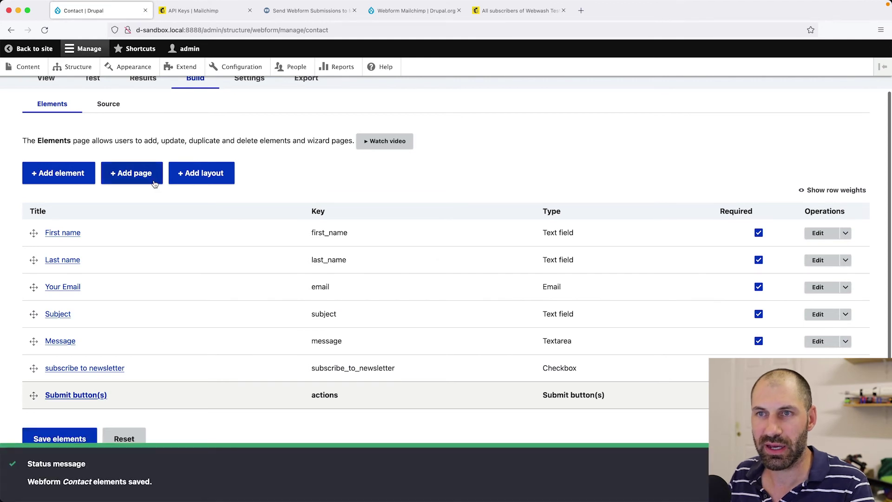
scroll(140, 172, up, 2)
click(108, 136)
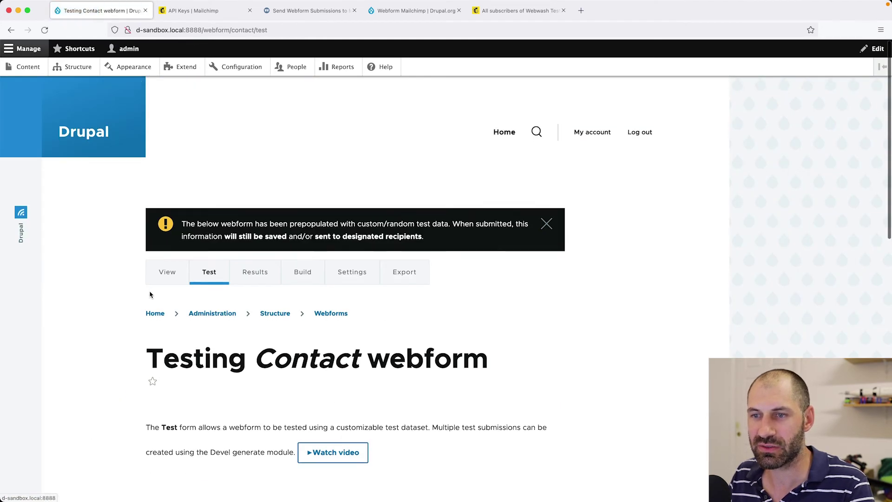
Review the prefilled Last name value on the Contact test form.
scroll(150, 294, down, 5)
click(205, 379)
scroll(211, 386, down, 2)
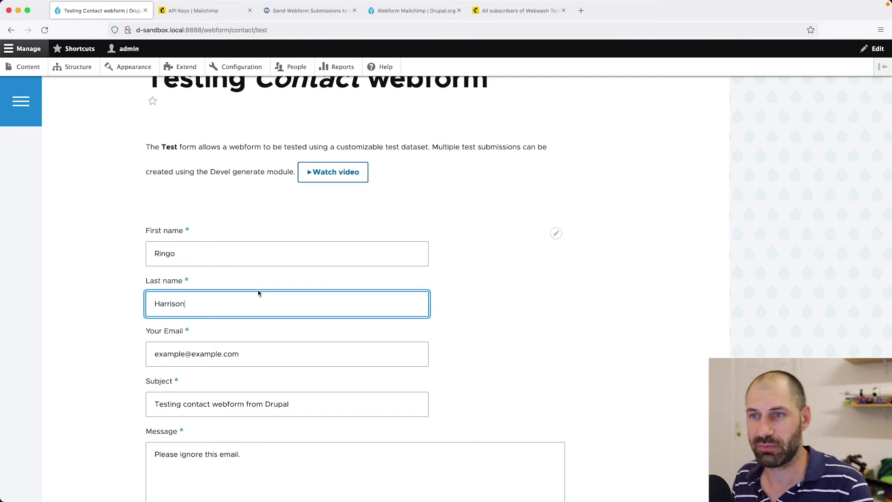
scroll(259, 292, up, 3)
Open the MailChimp handler for editing under the webform's Emails / Handlers settings.
click(344, 131)
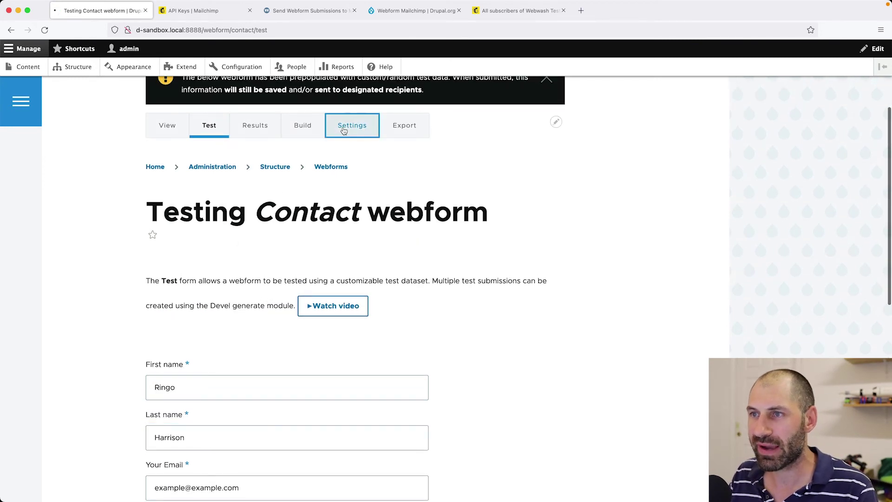
click(306, 159)
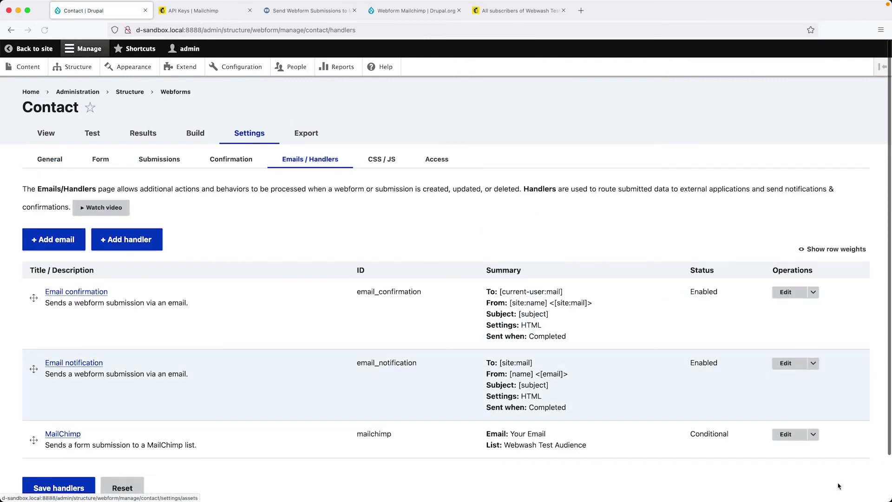
click(784, 434)
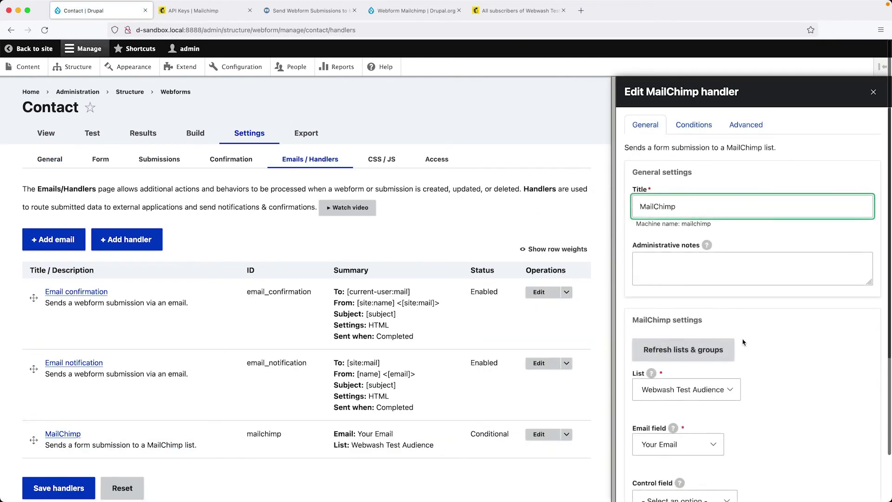
Paste FNAME and LNAME lines using the first_name and last_name tokens into Merge vars.
scroll(743, 342, down, 5)
scroll(754, 347, down, 2)
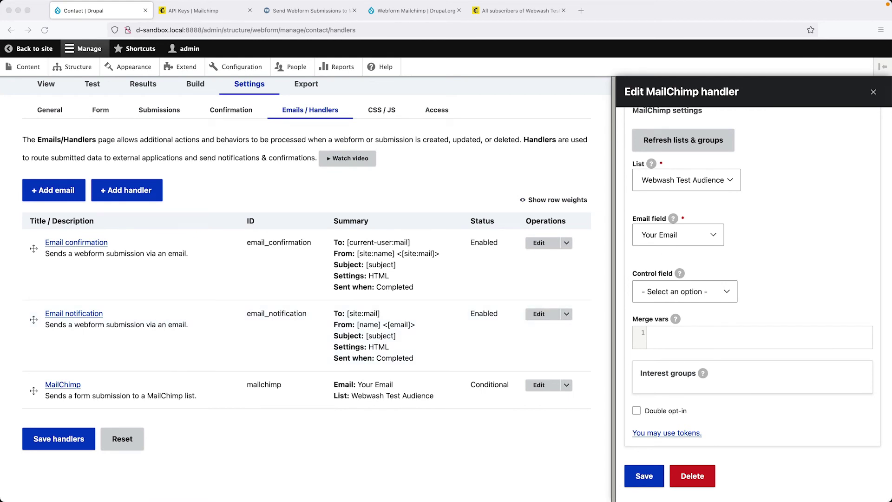
click(688, 329)
text(FNAME: [webform_submission:values:first_name] LNAME: [webform_submission:values:last_name])
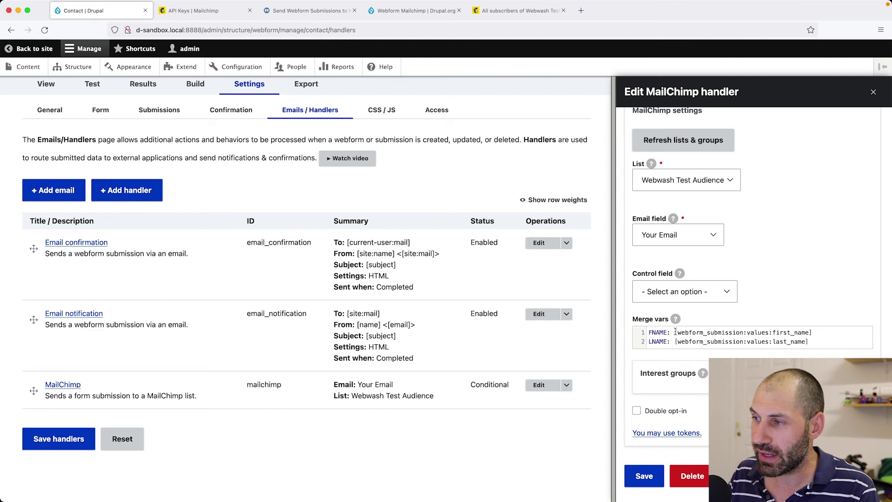
drag(675, 333, 819, 329)
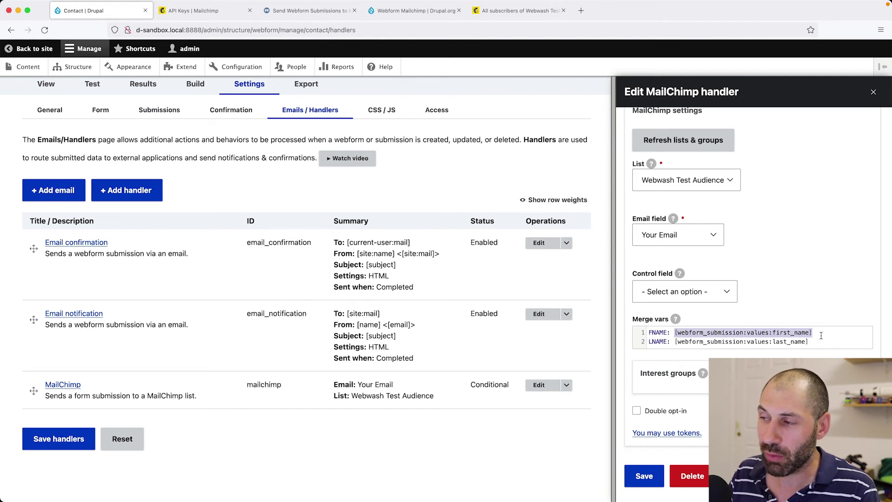
click(819, 329)
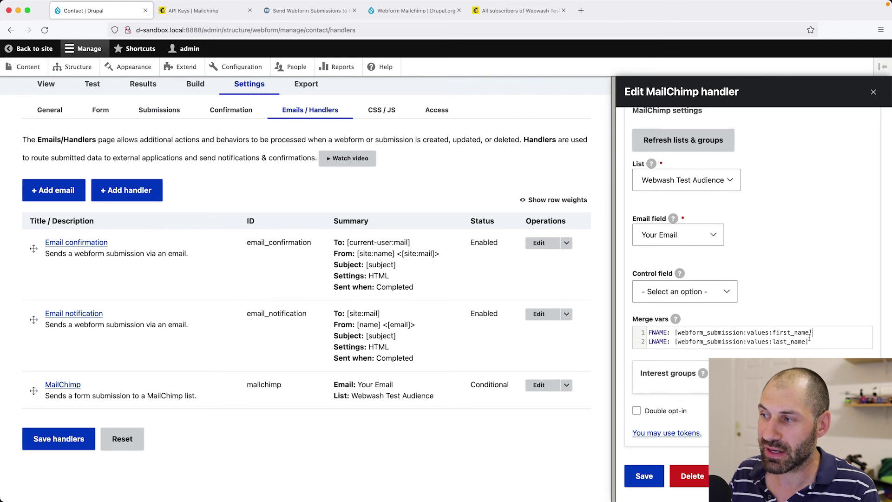
Cross-check the first_name token against the webform's element list and highlight the FNAME merge tag.
scroll(261, 192, up, 2)
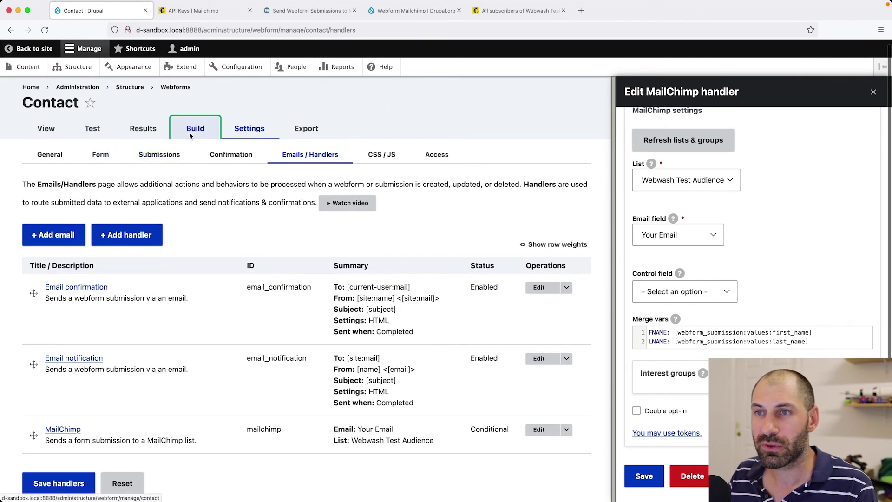
super+click(194, 133)
click(204, 13)
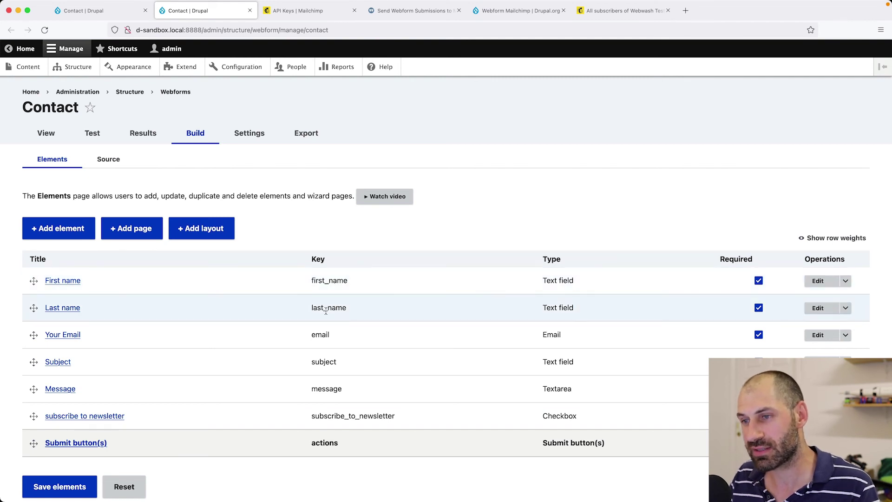
click(114, 13)
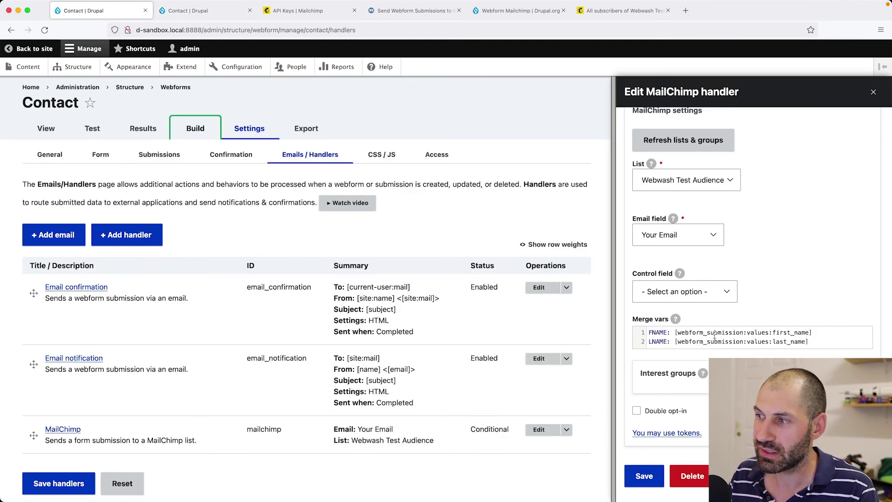
click(780, 333)
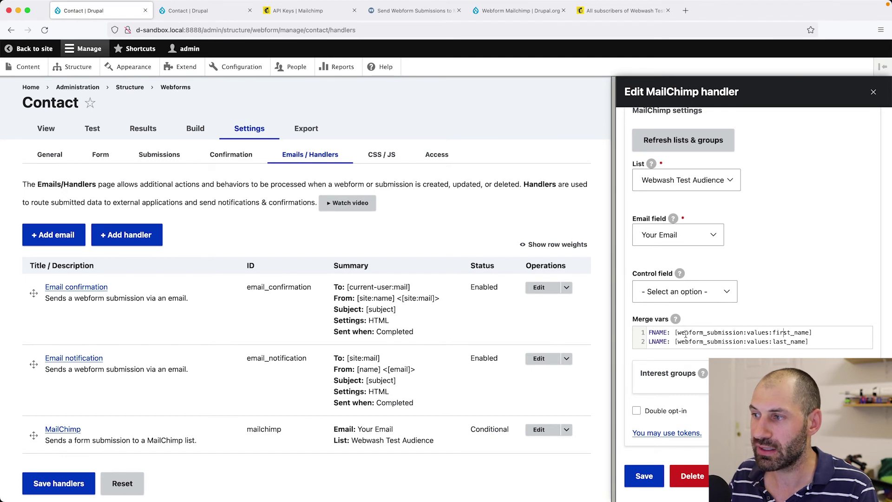
drag(650, 332, 666, 334)
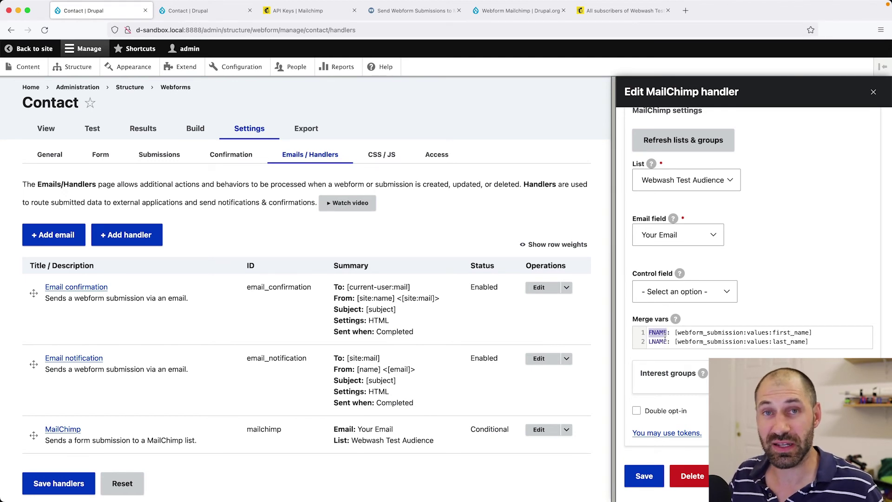
click(661, 333)
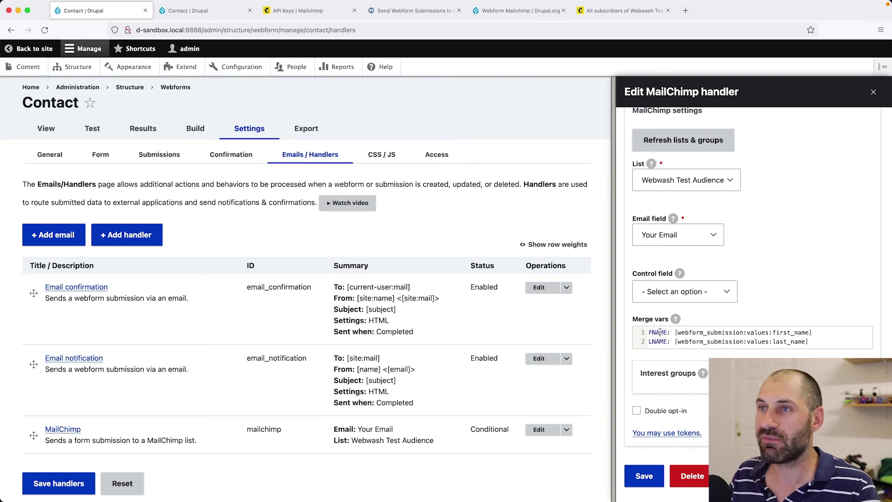
click(598, 14)
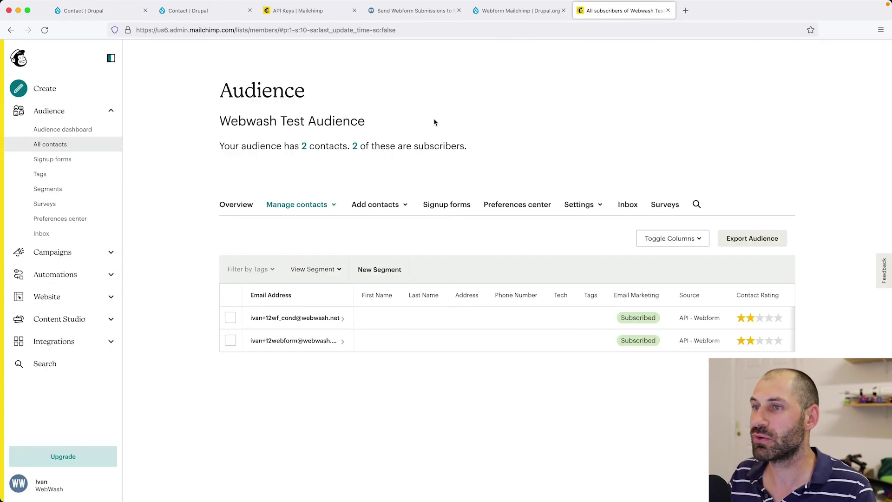
Confirm on Mailchimp's audience fields page that First Name is FNAME and Last Name is LNAME.
click(575, 210)
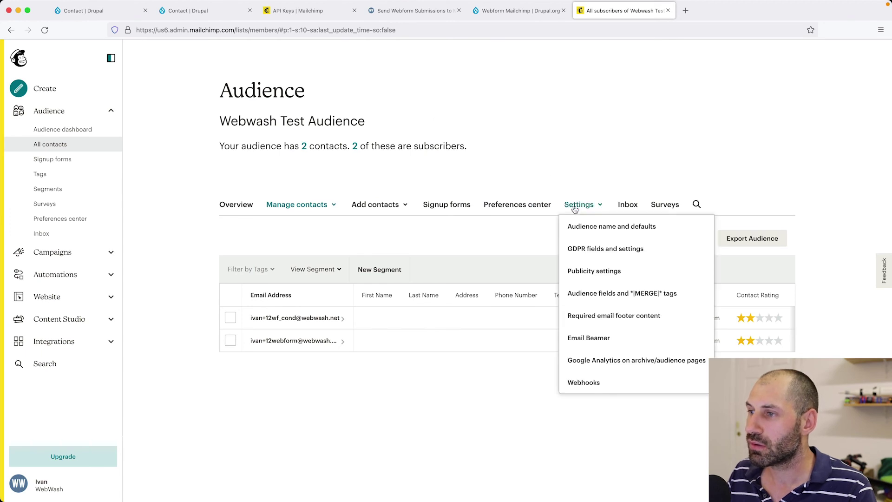
click(596, 304)
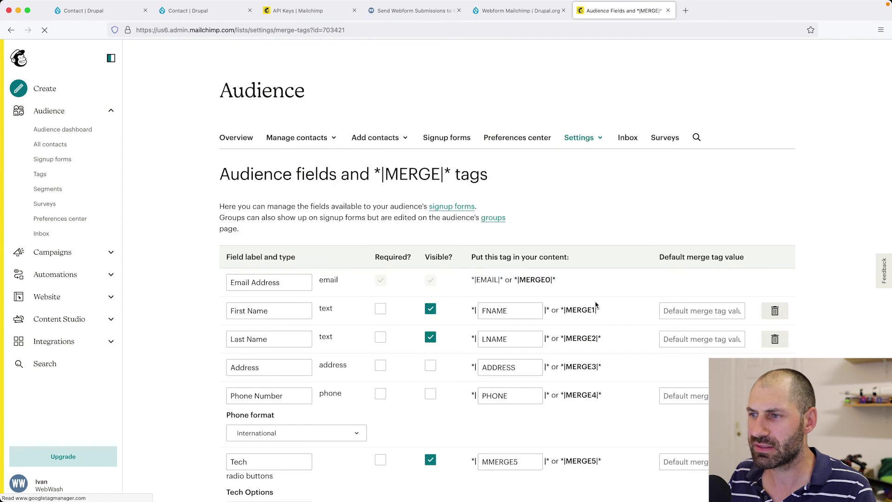
scroll(539, 325, down, 3)
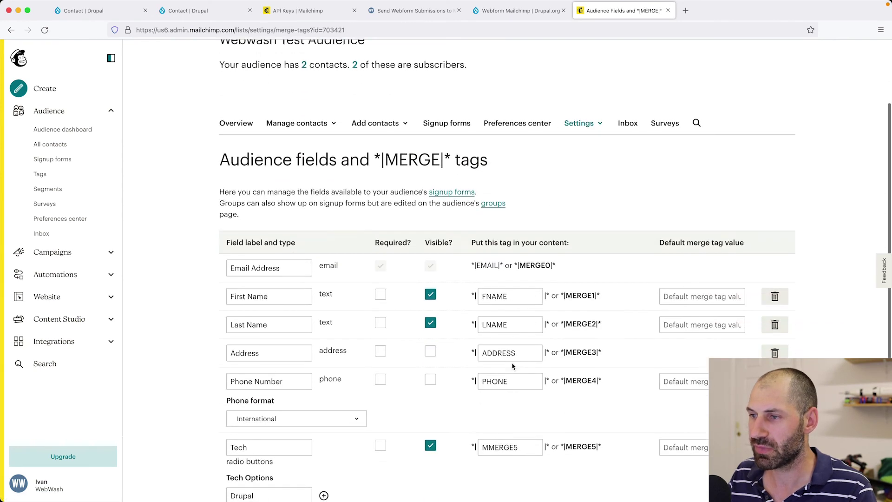
double_click(491, 297)
click(106, 18)
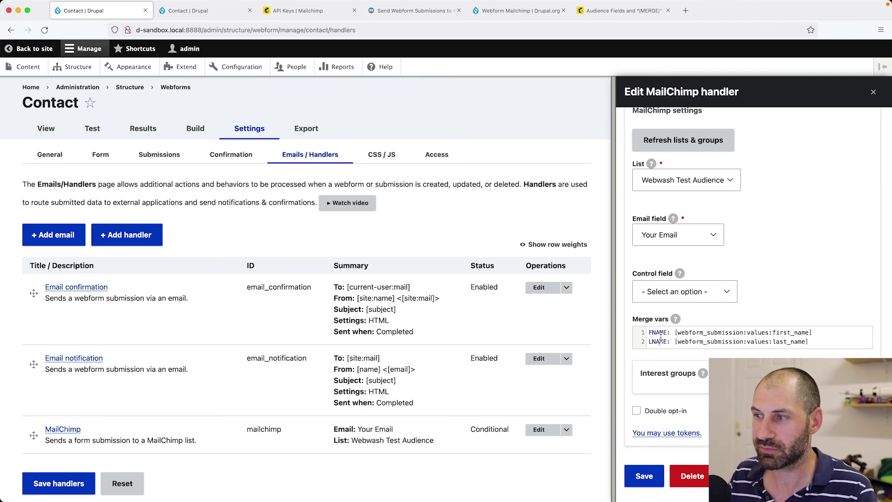
Save the MailChimp handler and the Contact webform's handlers, then tidy the browser tabs.
click(651, 483)
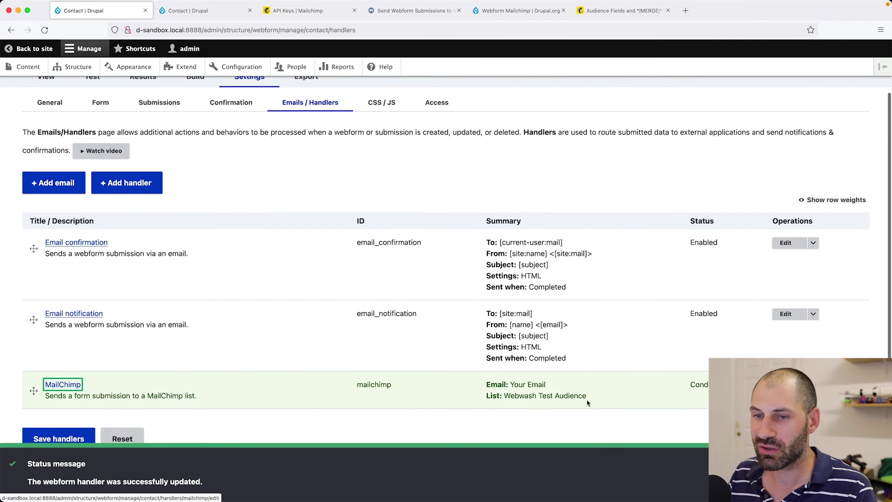
click(49, 442)
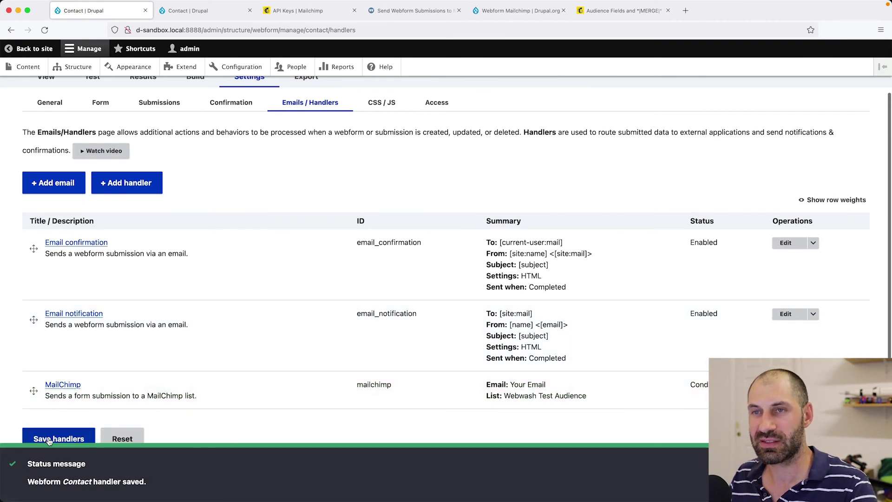
click(250, 10)
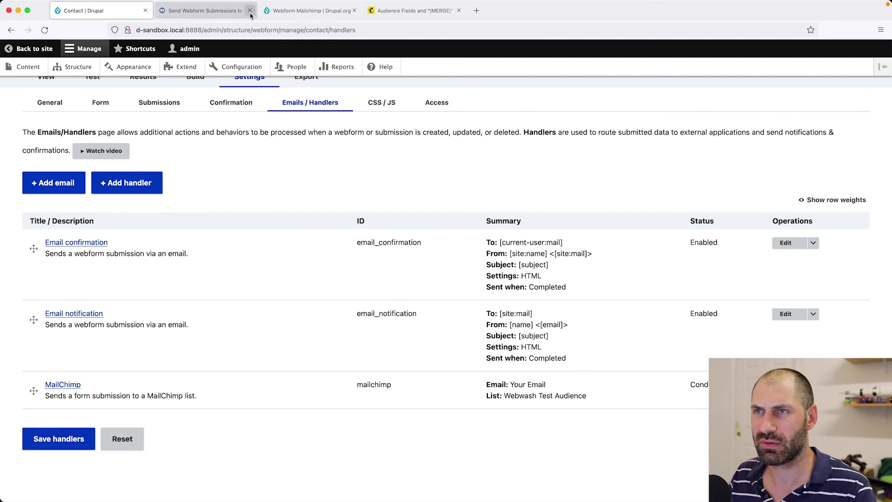
click(250, 10)
drag(414, 10, 197, 18)
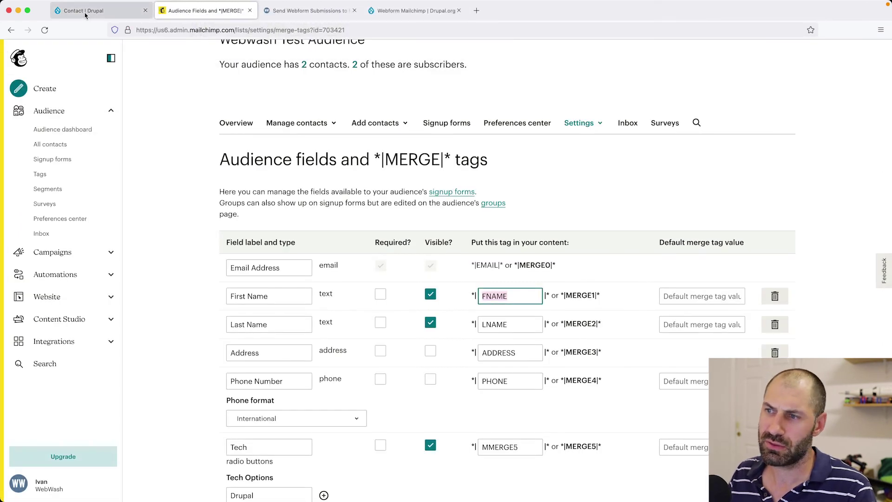
click(86, 14)
On the Contact test form, replace the sample first and last name with the tester's name.
scroll(250, 277, up, 2)
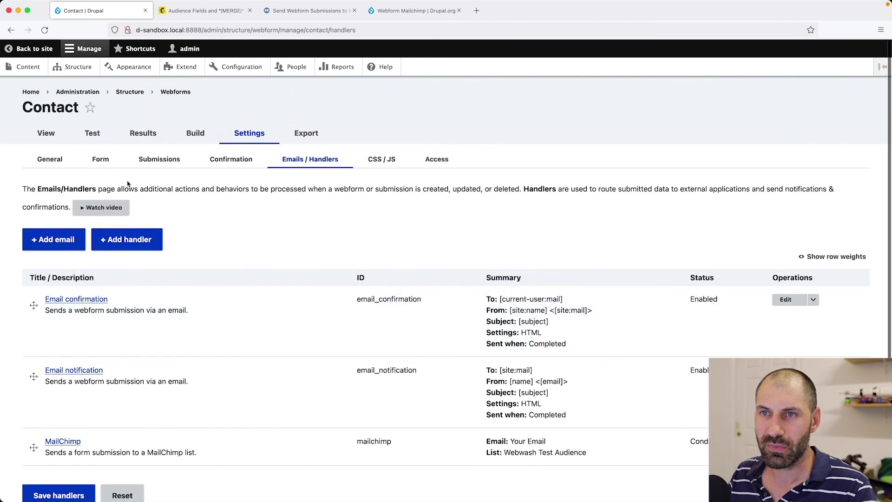
click(95, 135)
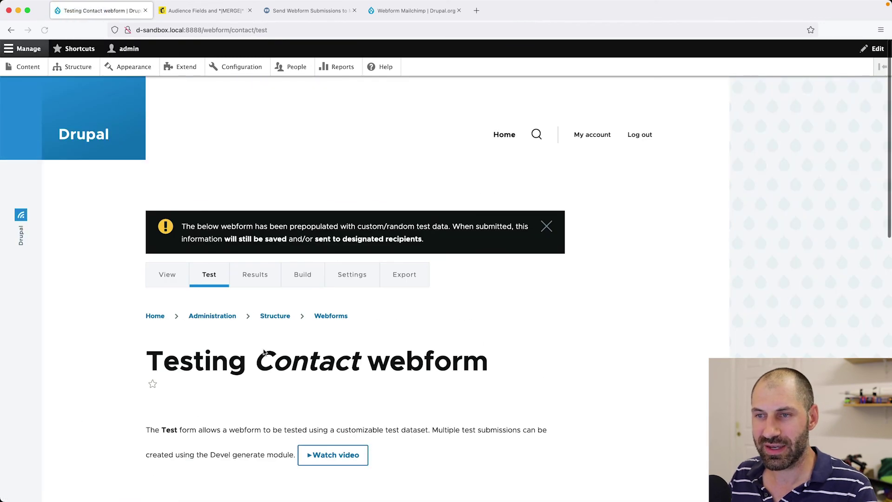
scroll(259, 343, down, 3)
scroll(236, 437, down, 1)
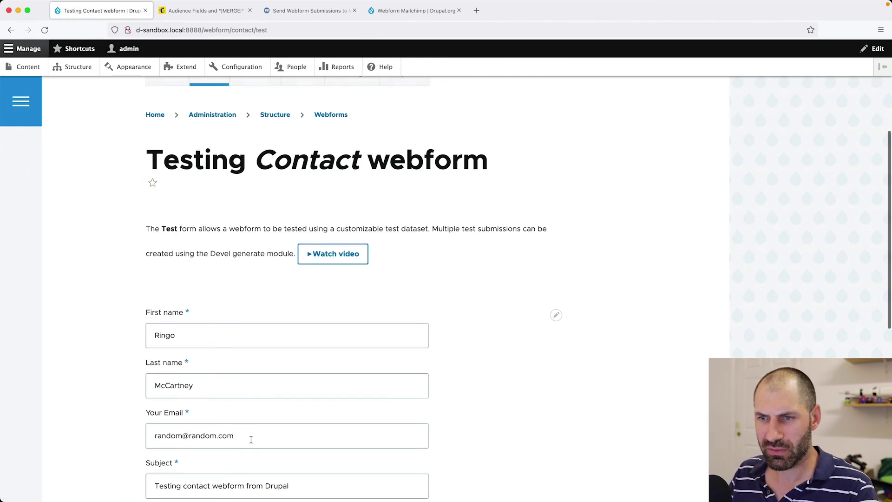
scroll(256, 437, down, 1)
click(225, 289)
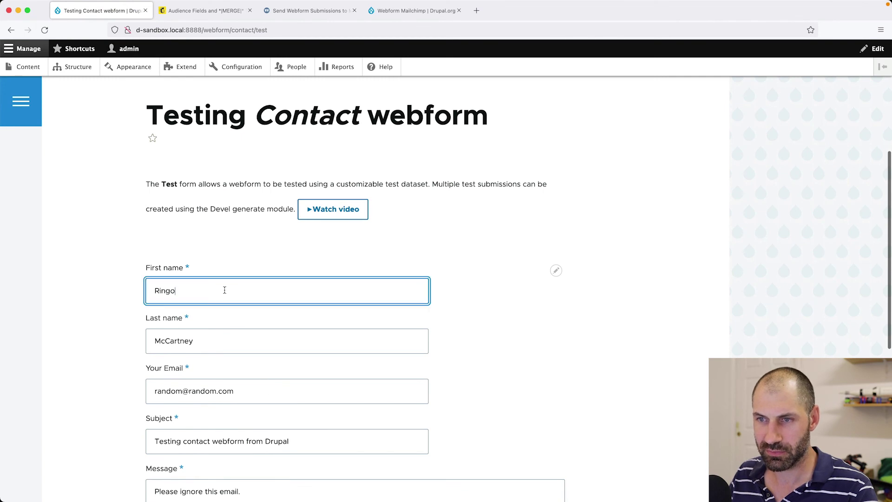
double_click(225, 288)
key(Tab)
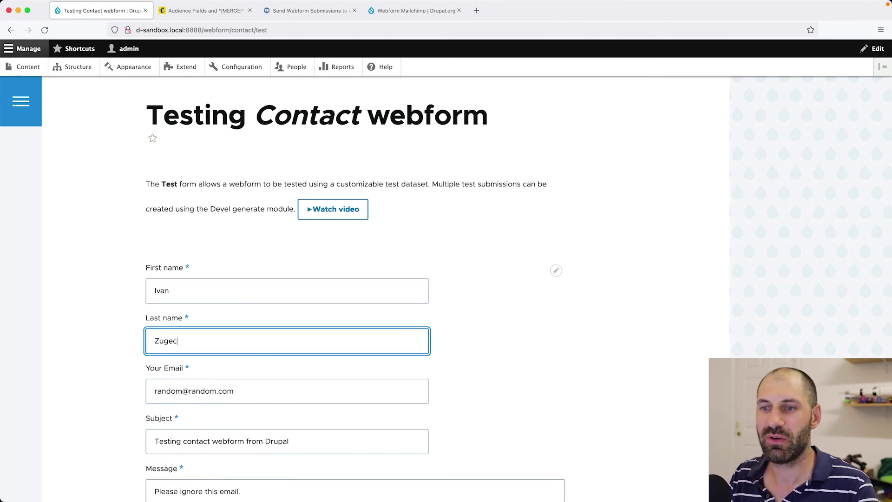
Enter the tester's email address and send the test message with subscribe left checked.
scroll(223, 325, down, 2)
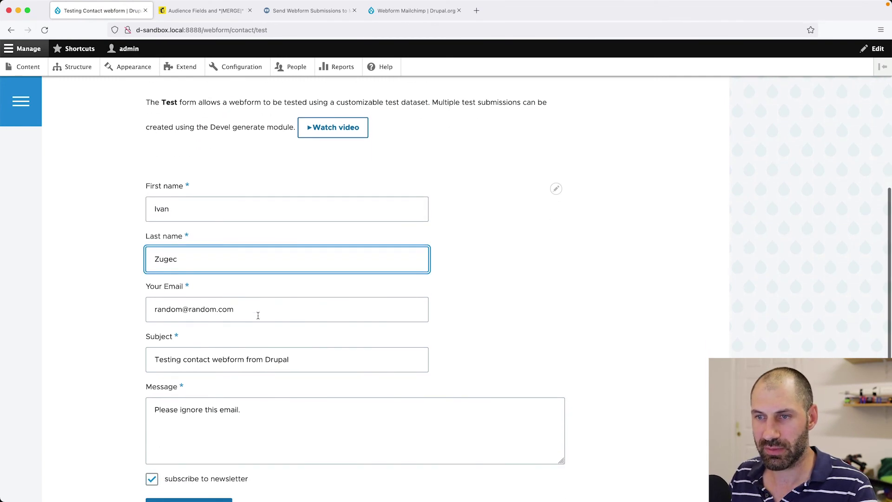
double_click(254, 316)
key(super+a)
key(BackSpace)
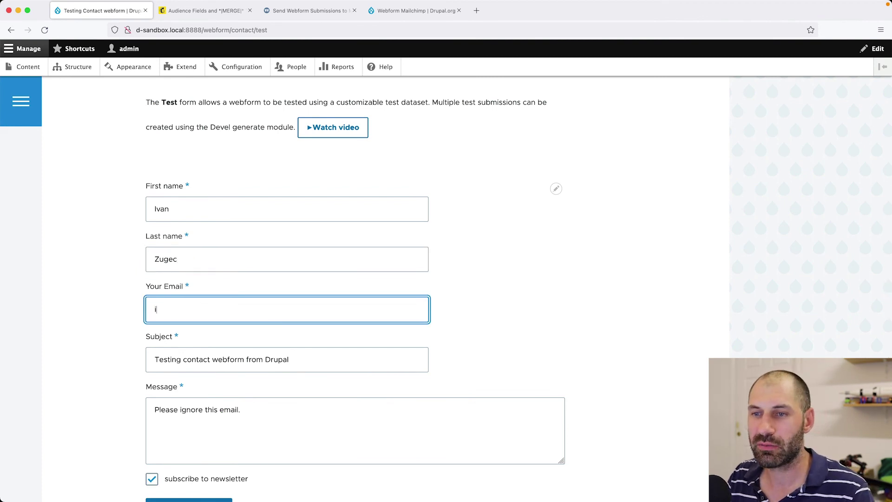
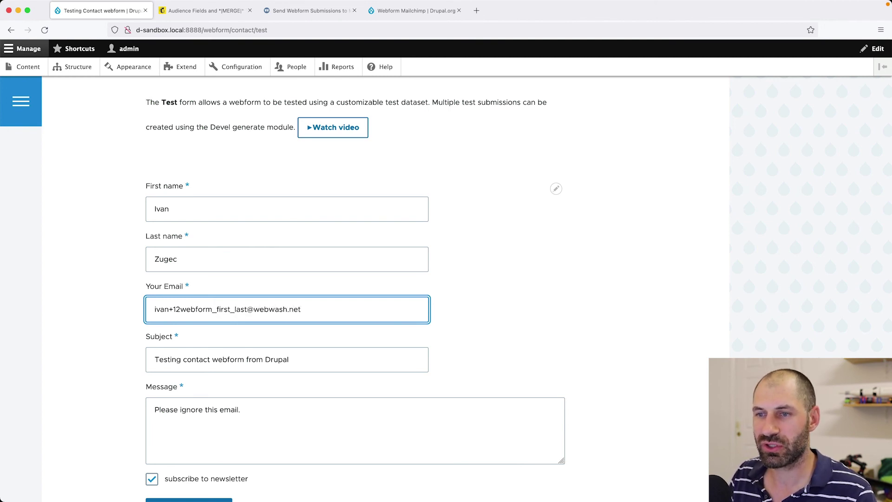
key(super+a)
key(Right)
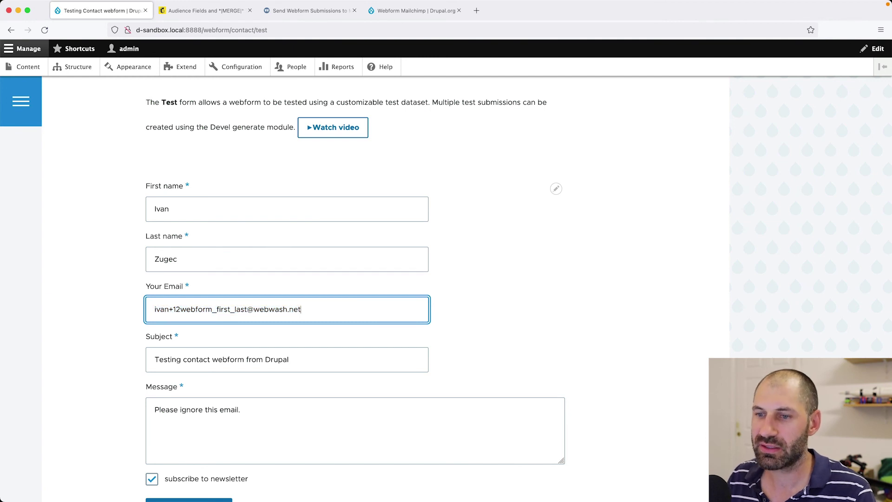
scroll(207, 305, down, 3)
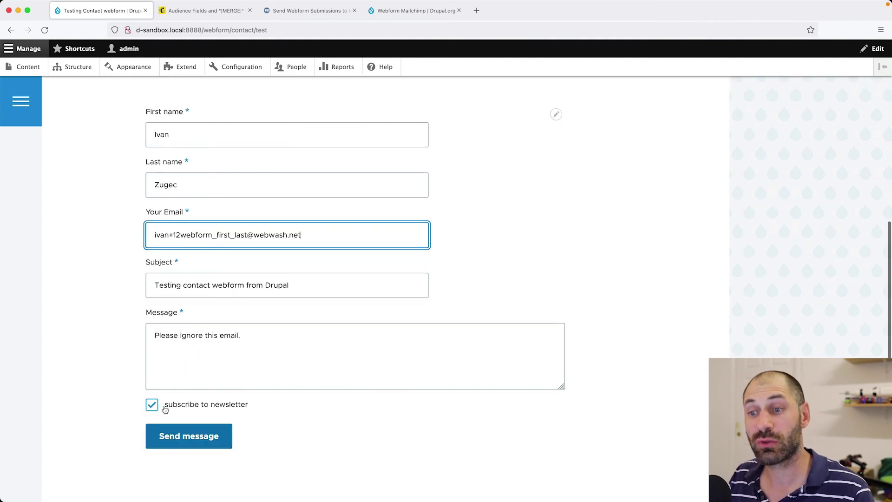
click(200, 444)
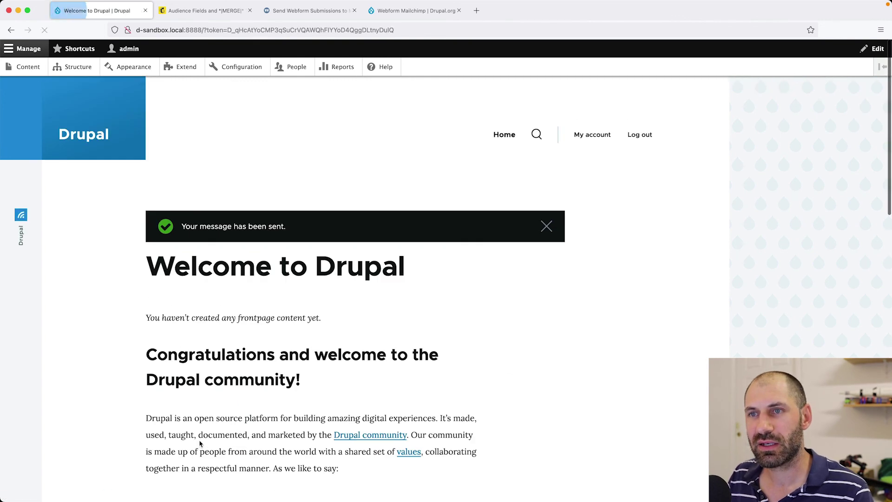
click(202, 10)
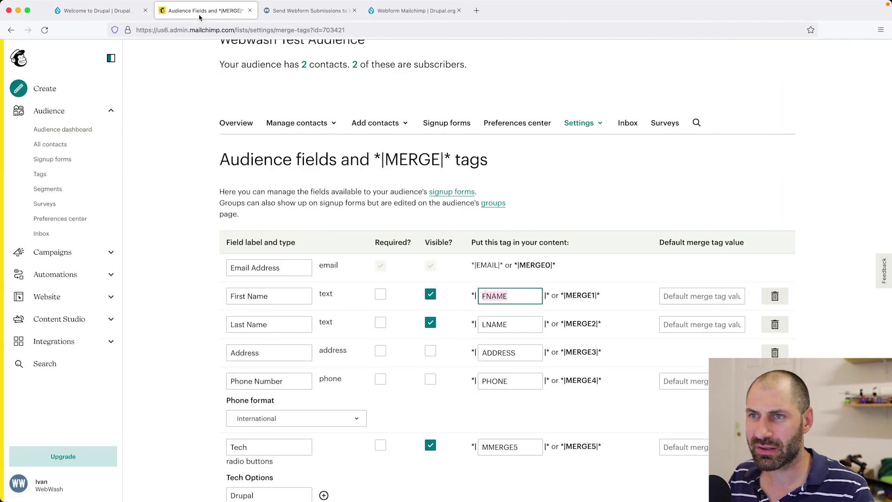
Open the Webwash Test Audience's All contacts list in Mailchimp.
click(56, 145)
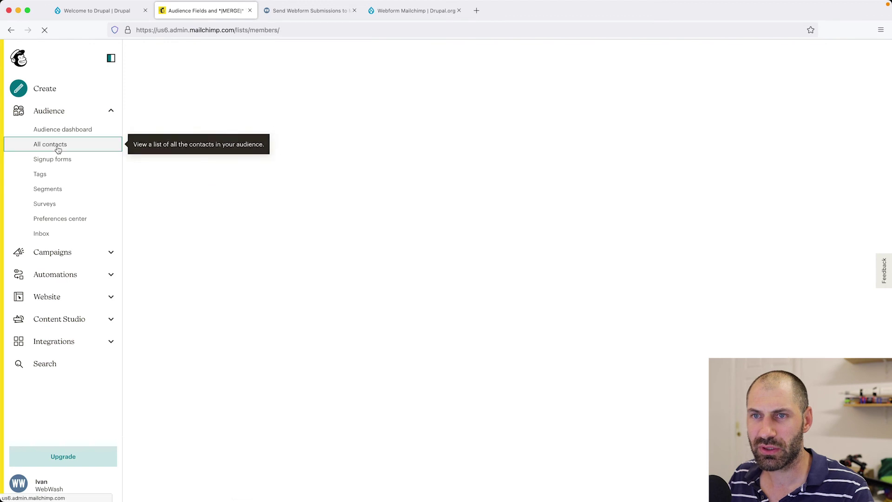